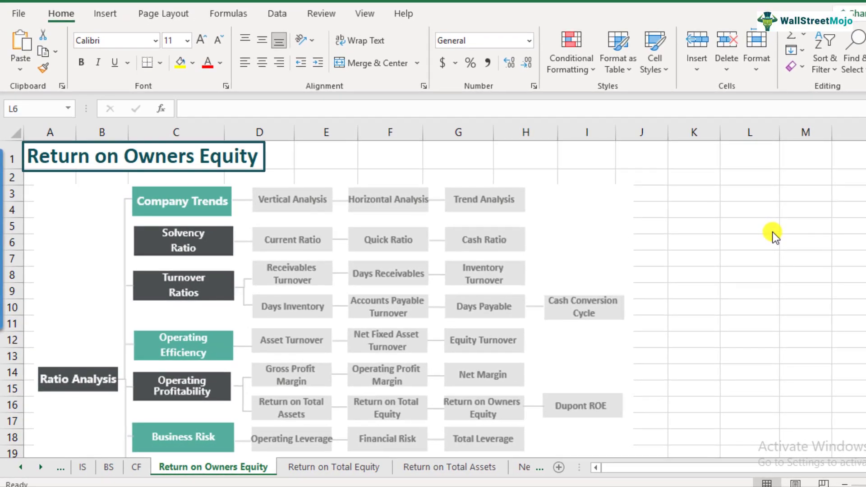
Enter 'Consolidated Financial' in K9 and make it bold
scroll(84, 164, down, 1)
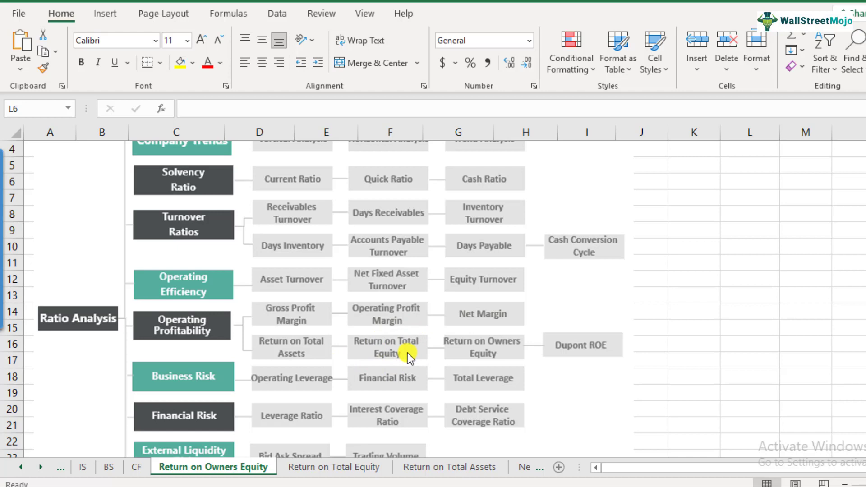
click(694, 229)
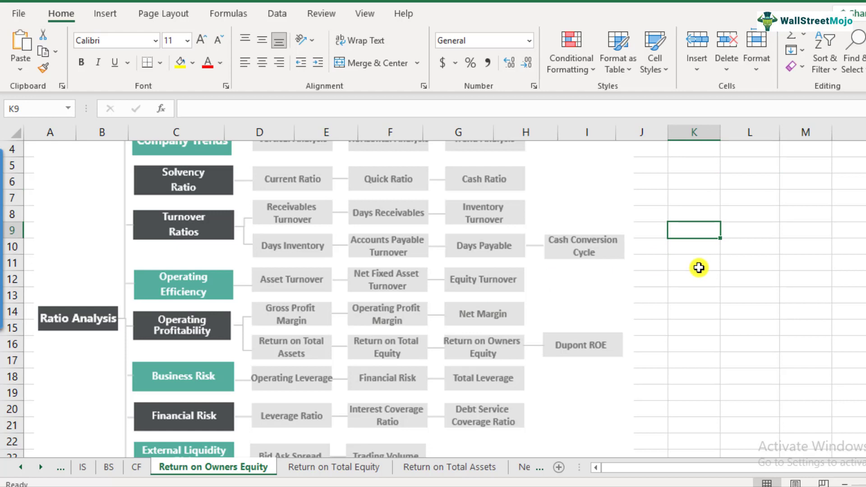
text(Consolidated )
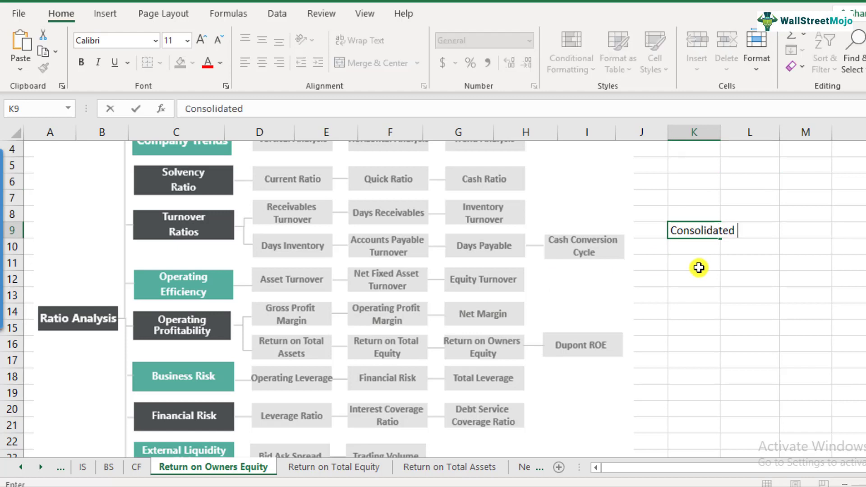
text(Financial)
key(Return)
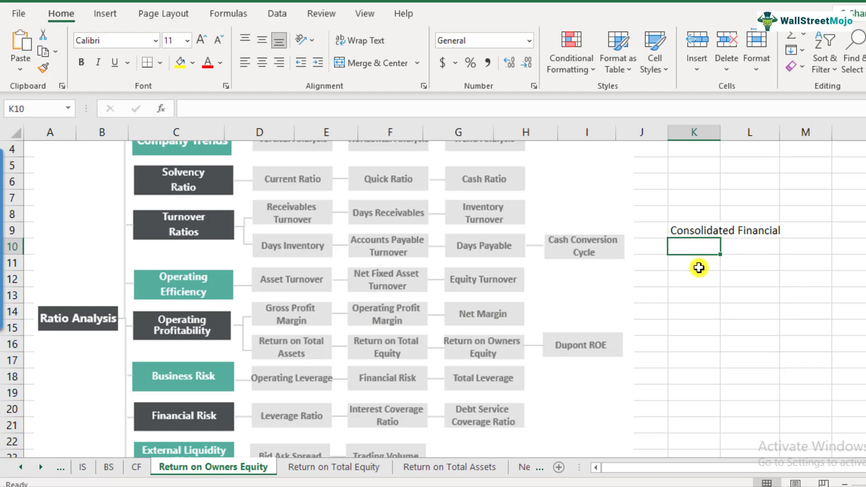
click(698, 229)
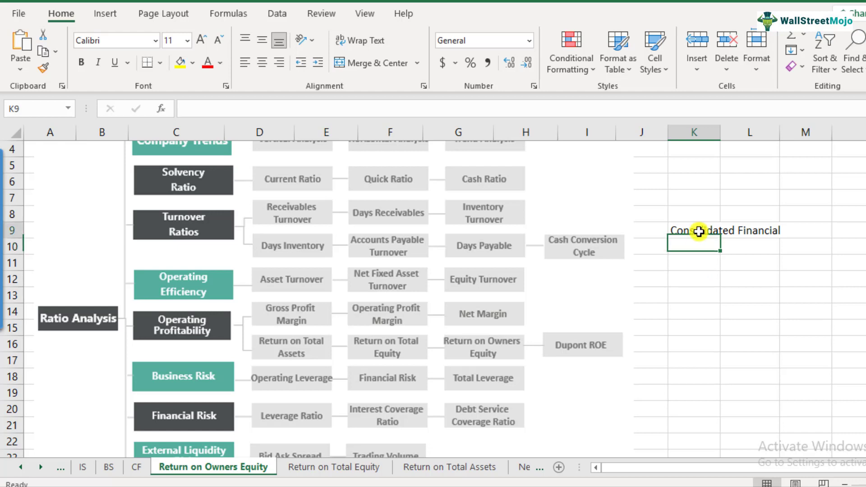
key(ctrl+b)
click(696, 265)
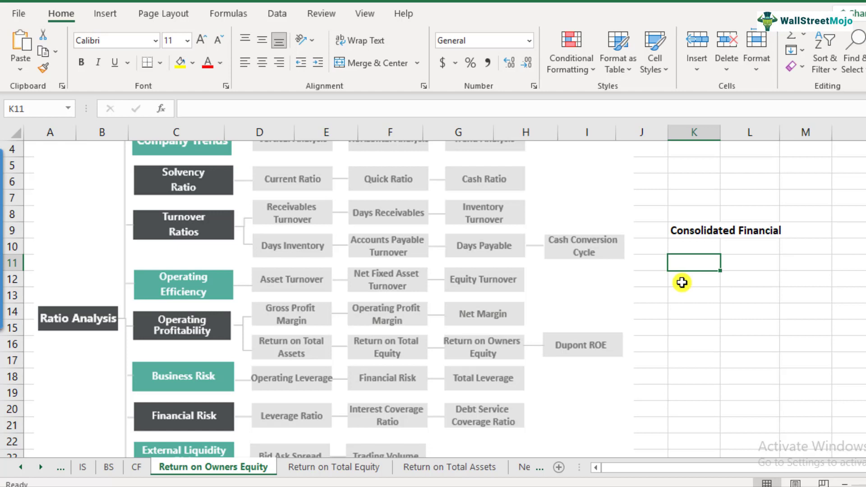
click(682, 283)
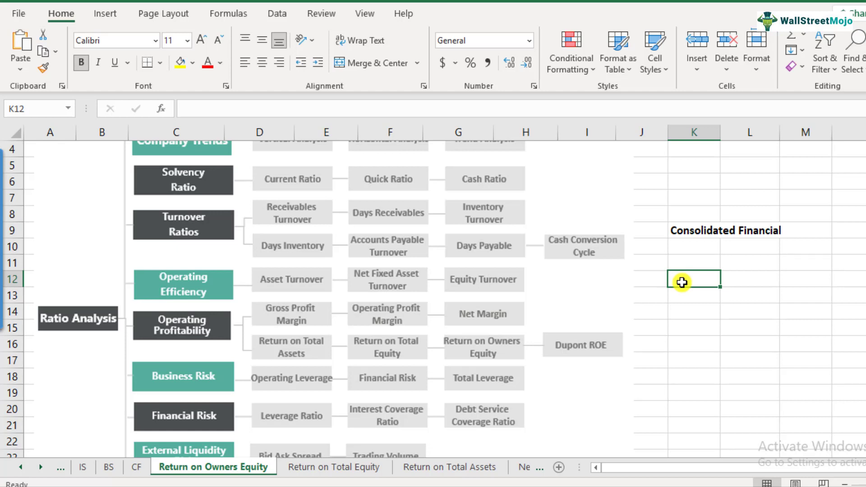
key(Up)
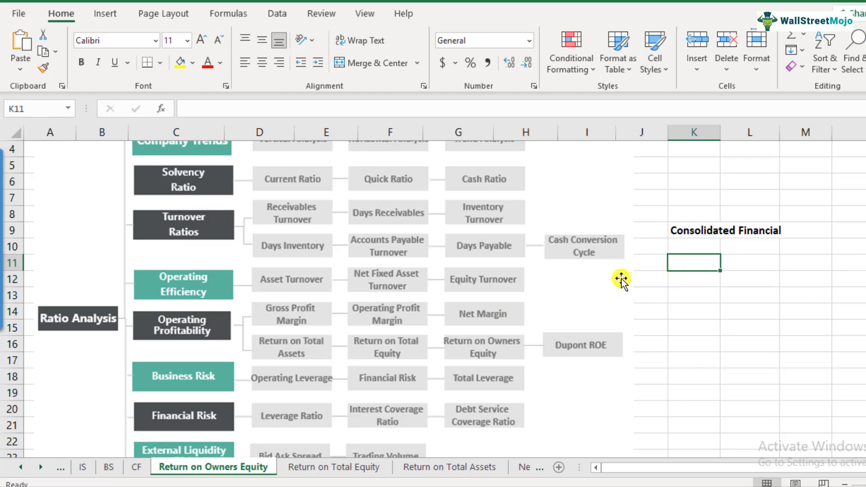
click(104, 469)
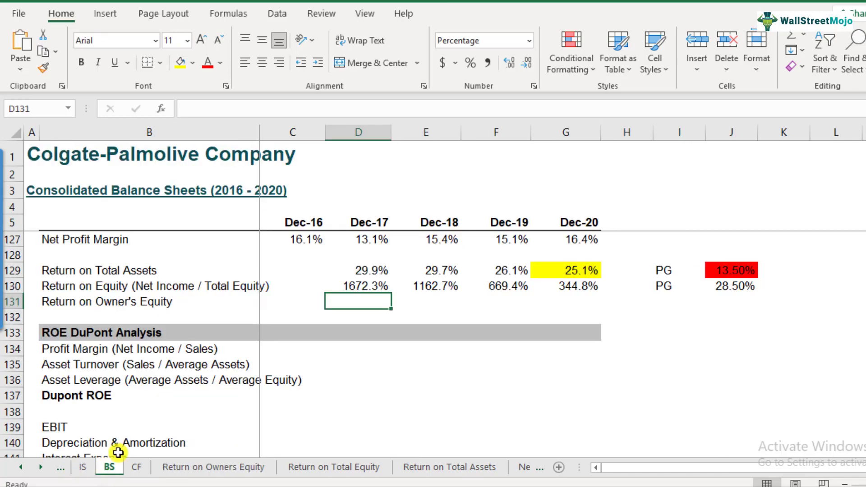
scroll(164, 338, up, 20)
scroll(165, 339, up, 14)
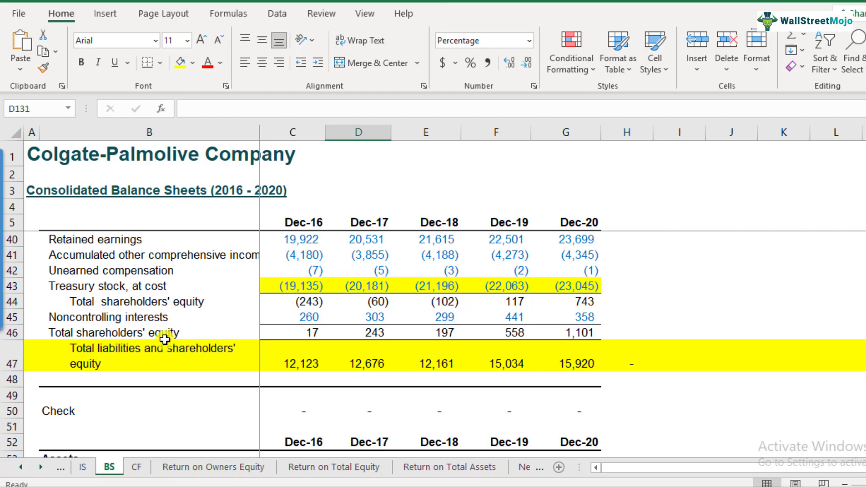
scroll(165, 339, up, 3)
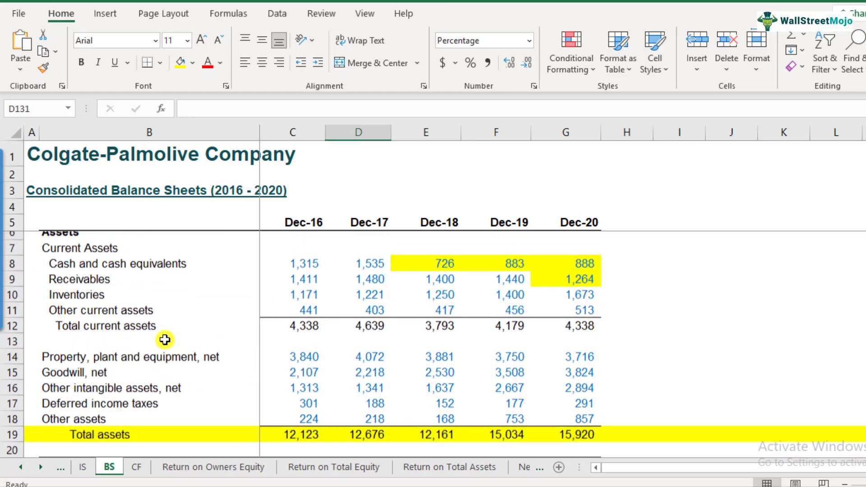
scroll(165, 339, down, 13)
scroll(165, 339, up, 2)
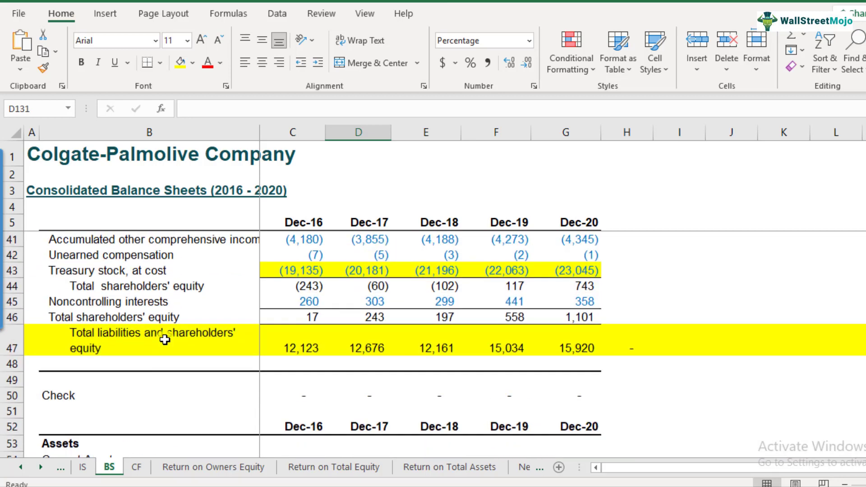
drag(116, 301, 118, 335)
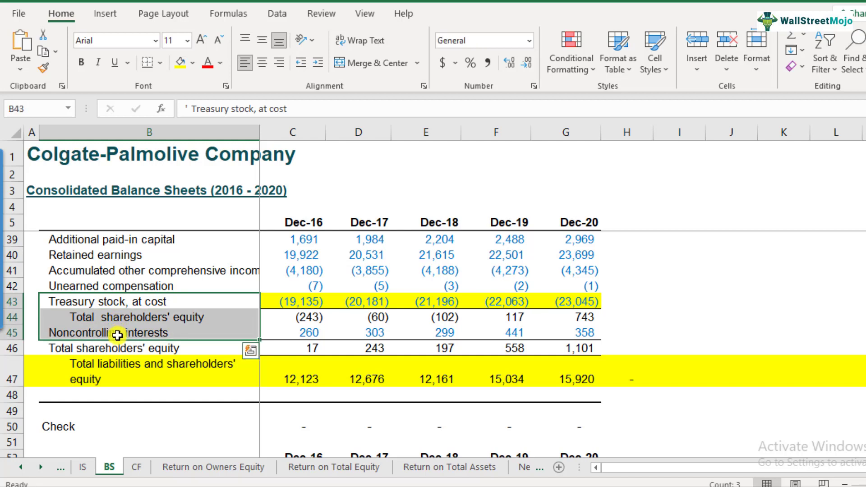
click(116, 334)
click(13, 332)
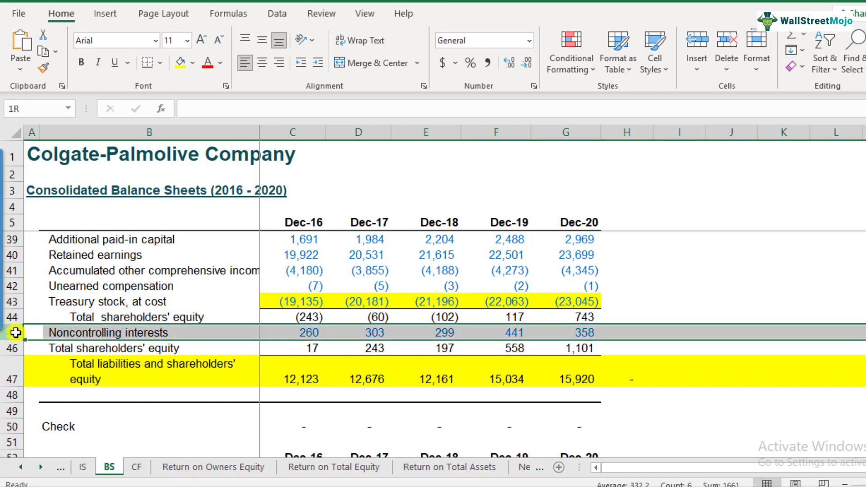
drag(185, 332, 293, 332)
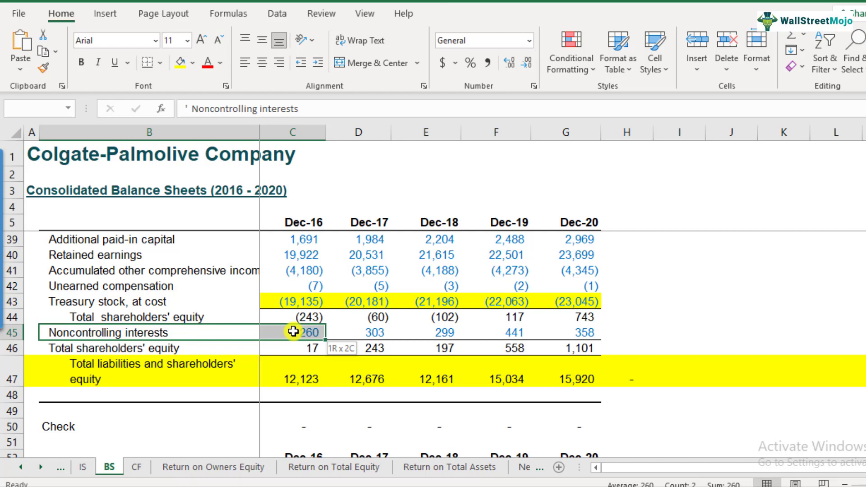
drag(293, 331, 296, 331)
scroll(297, 334, up, 1)
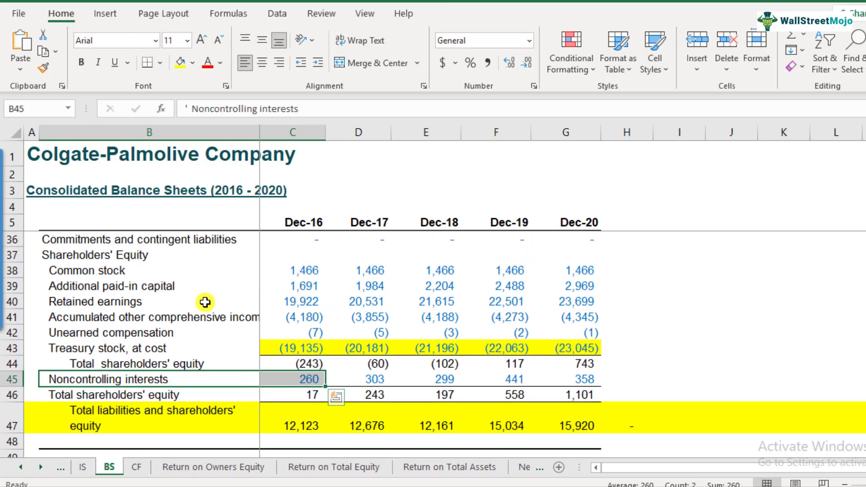
drag(176, 260, 180, 371)
click(56, 381)
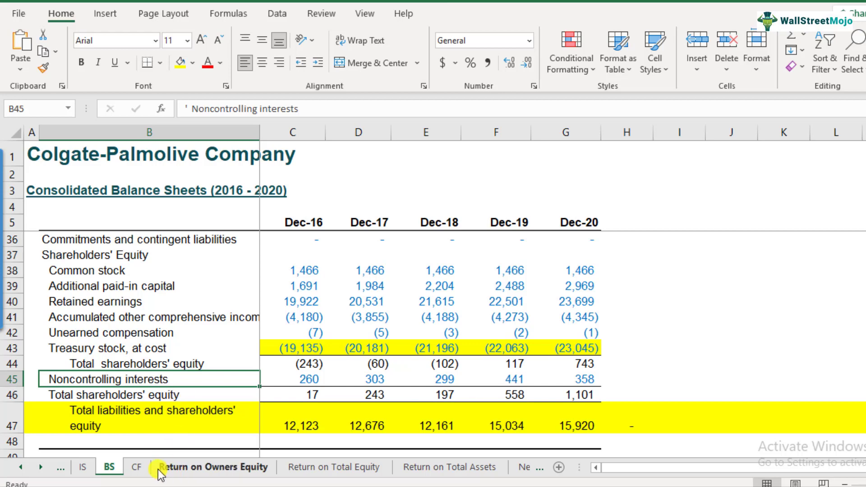
click(219, 469)
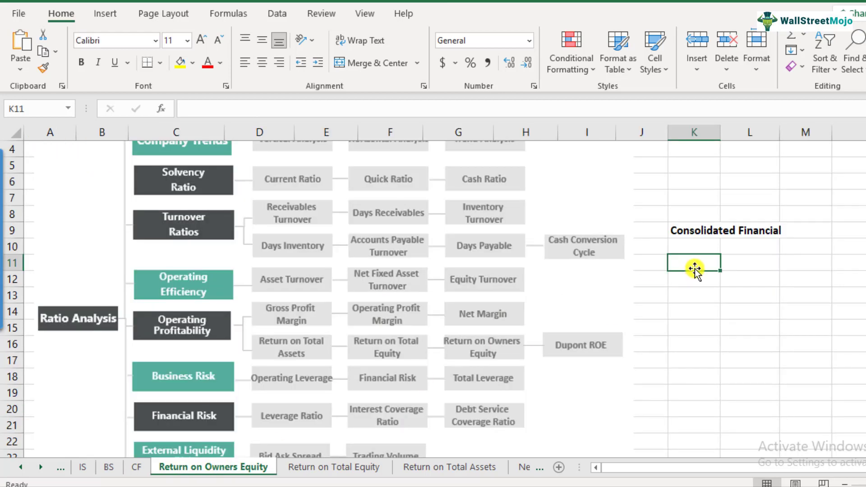
click(698, 248)
click(697, 261)
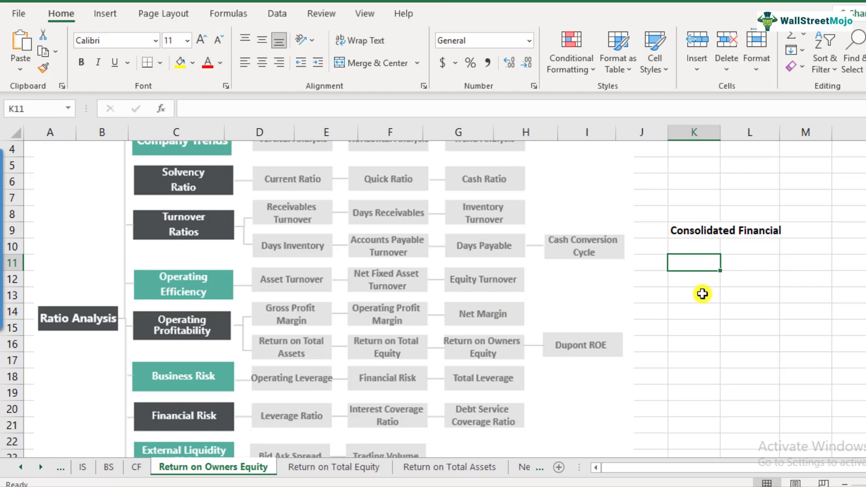
text(Onwer)
key(BackSpace)
key(BackSpace)
key(BackSpace)
key(BackSpace)
text(w)
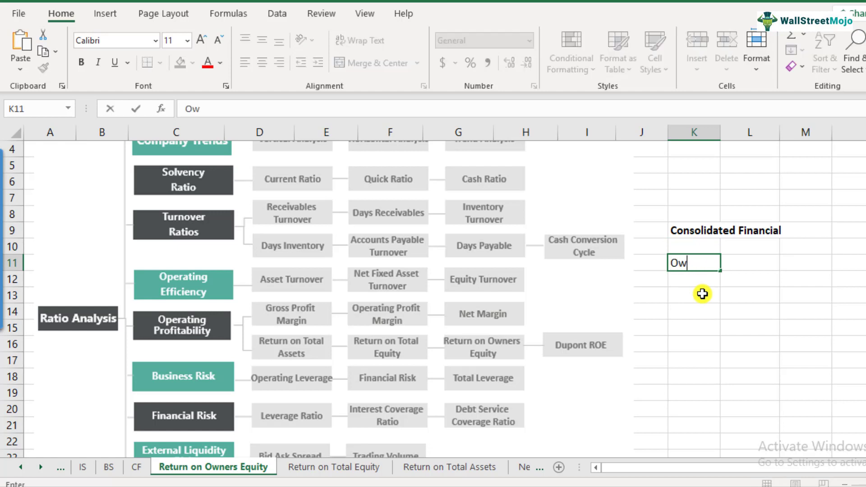
text(ner Equity)
key(Return)
text(non)
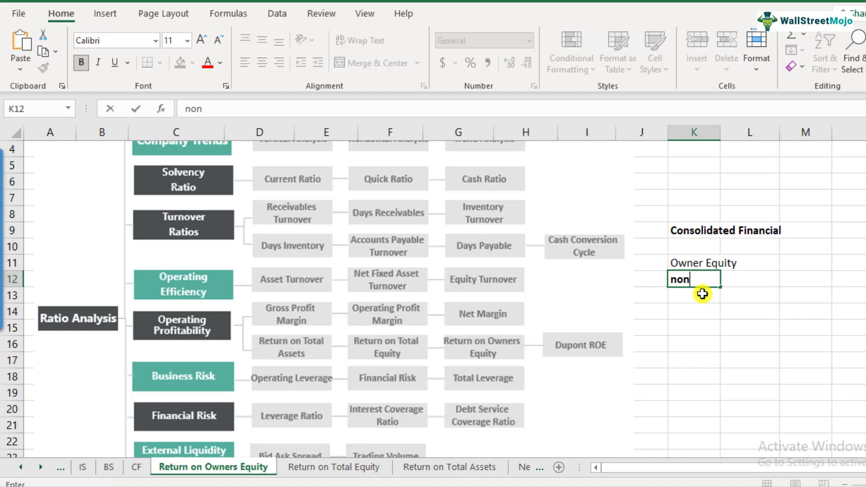
text( controlling interst)
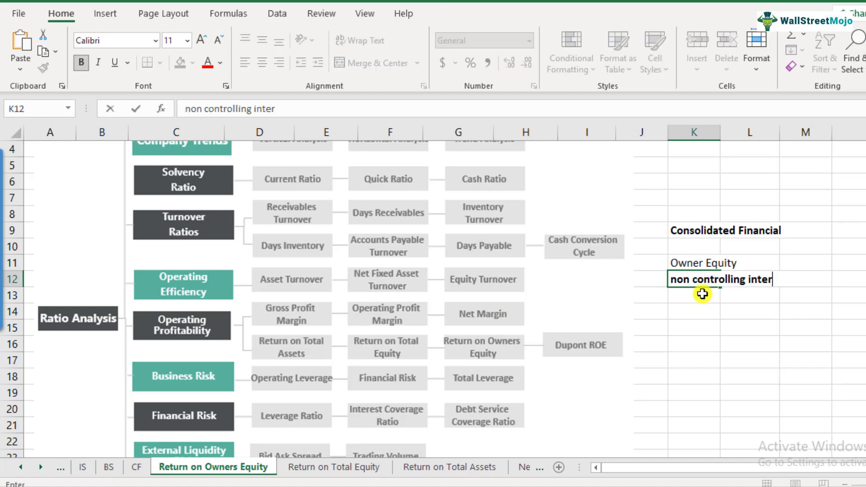
key(Return)
key(Up)
key(Up)
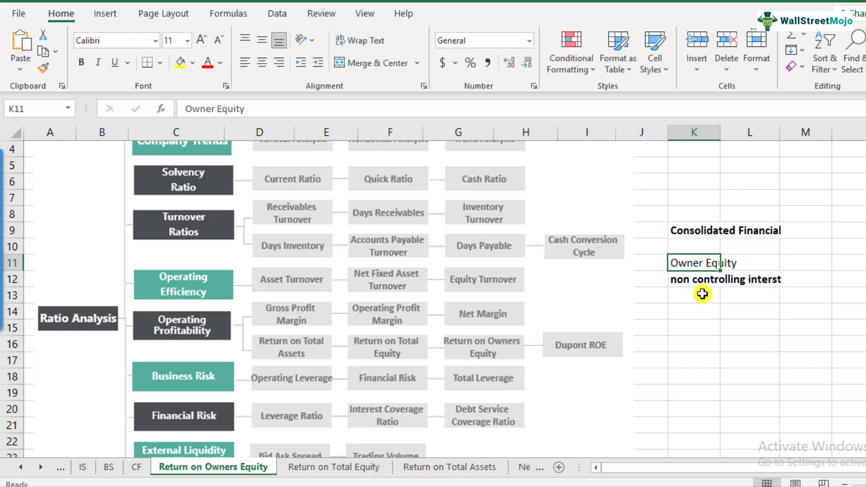
key(ctrl+b)
key(Down)
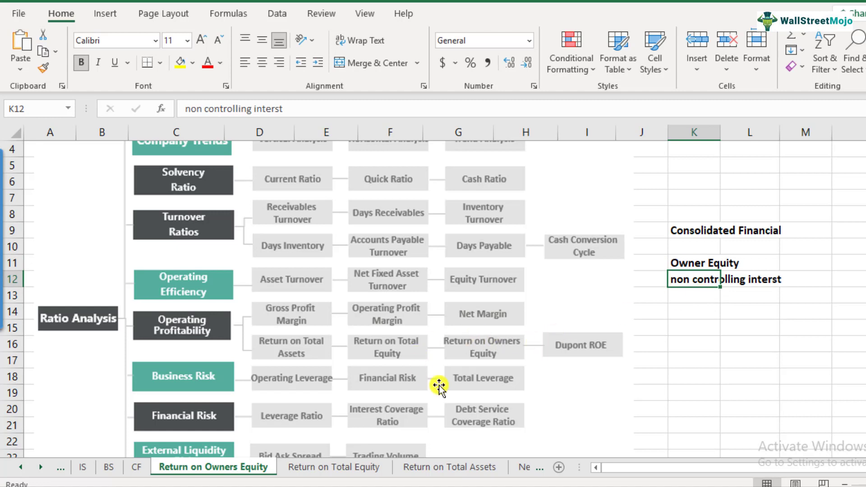
click(690, 262)
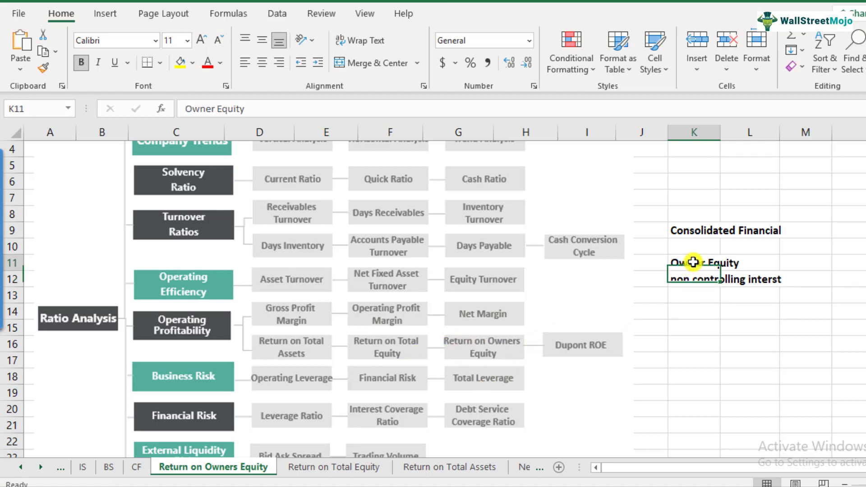
click(180, 63)
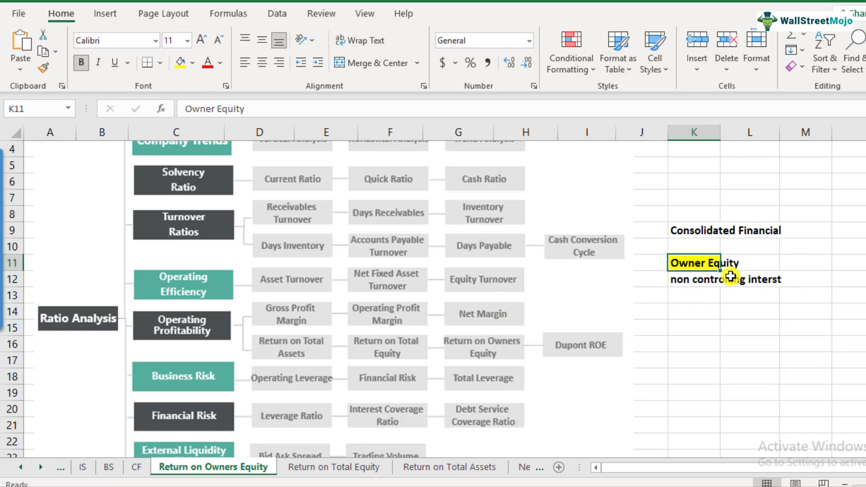
click(692, 277)
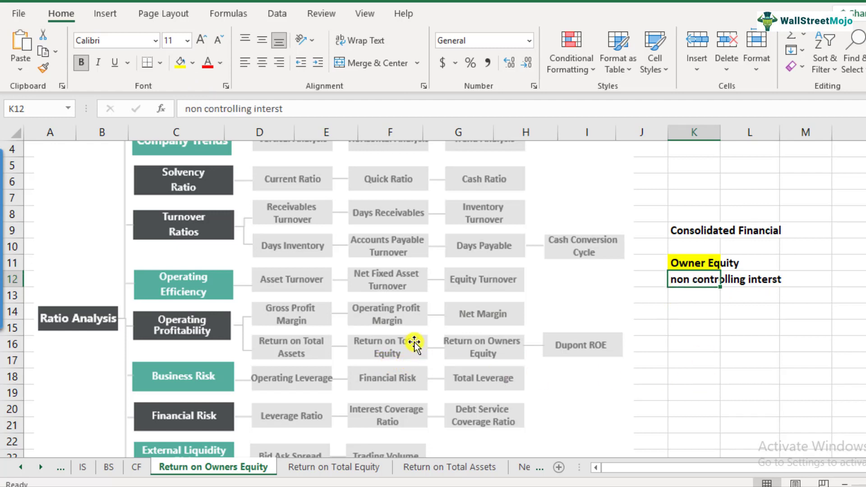
drag(697, 263, 700, 286)
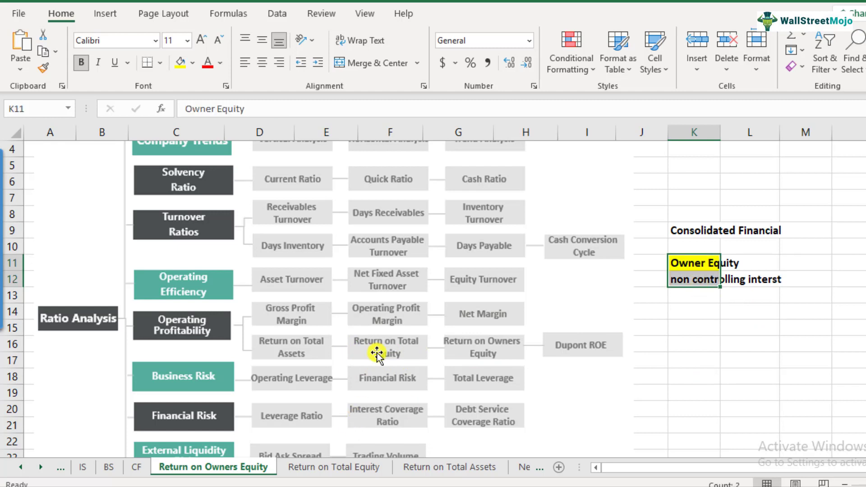
click(695, 330)
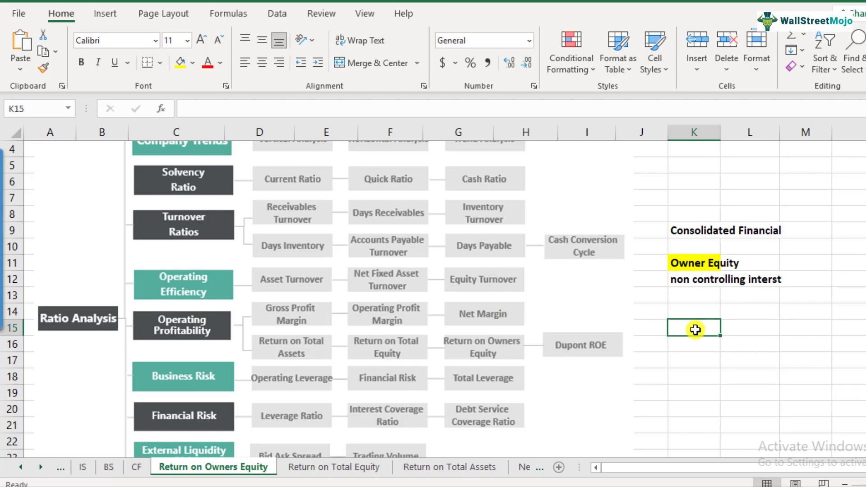
Scroll down to the ROE formula graphic, Net Income over Shareholders Equity
scroll(625, 293, up, 1)
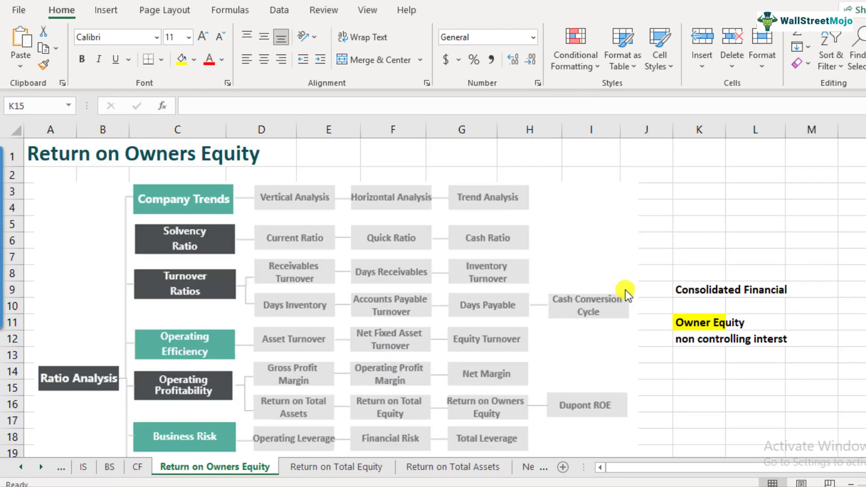
scroll(568, 312, down, 8)
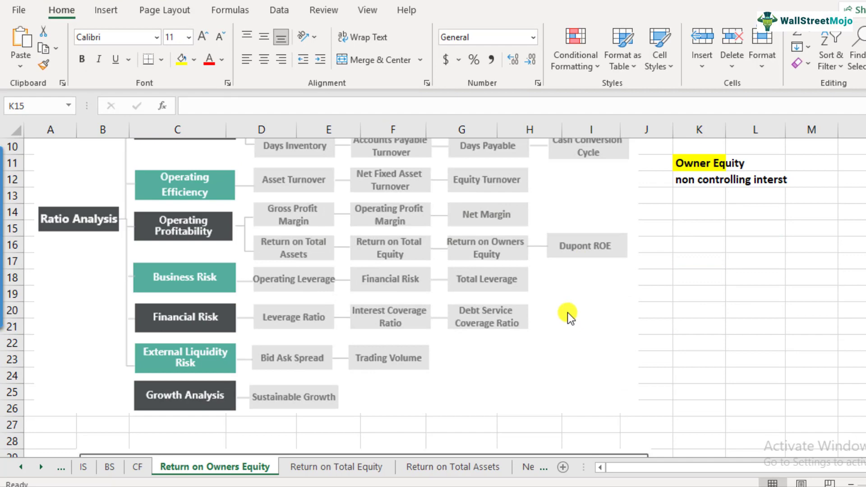
scroll(567, 316, down, 1)
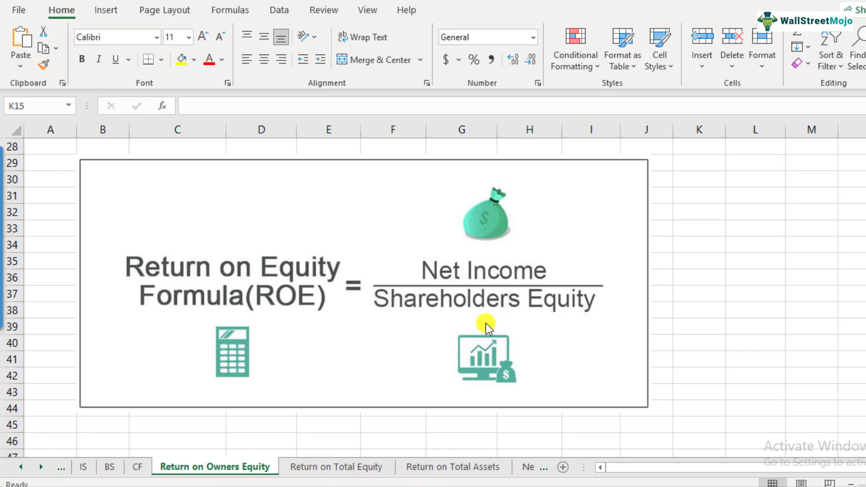
scroll(388, 320, down, 2)
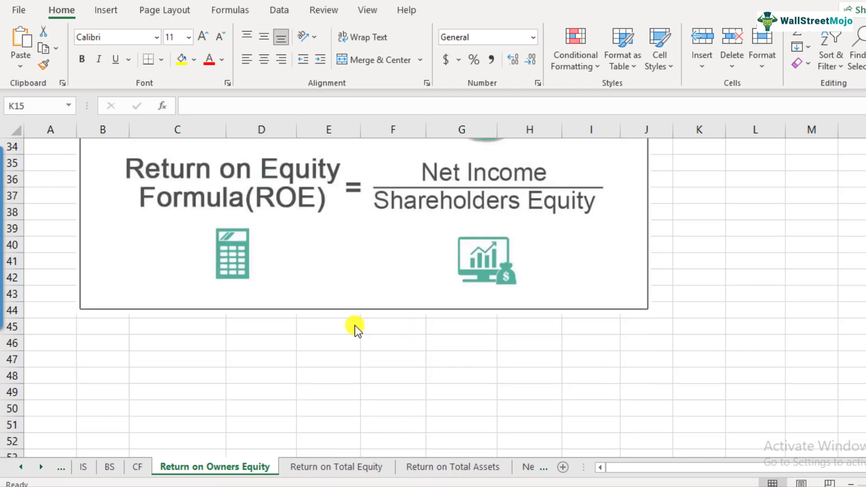
Enter Net Income 150 and Non controlling interest 20 in C46:D47
click(186, 348)
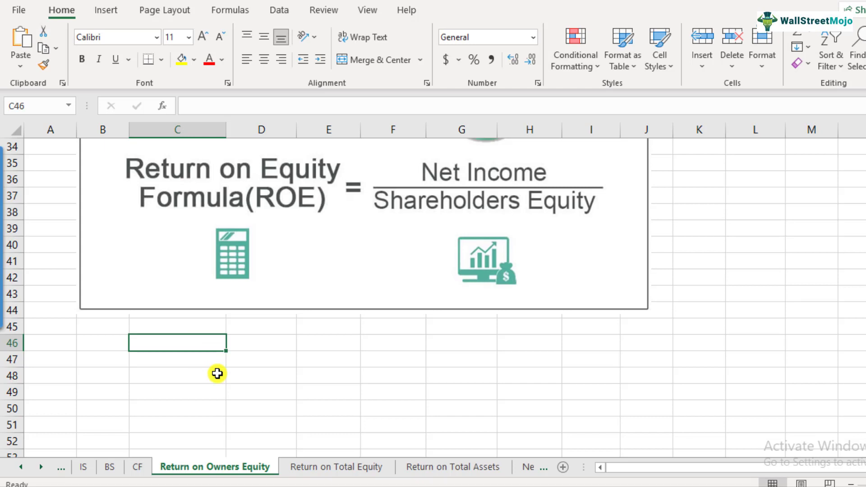
text(Net Income)
key(Return)
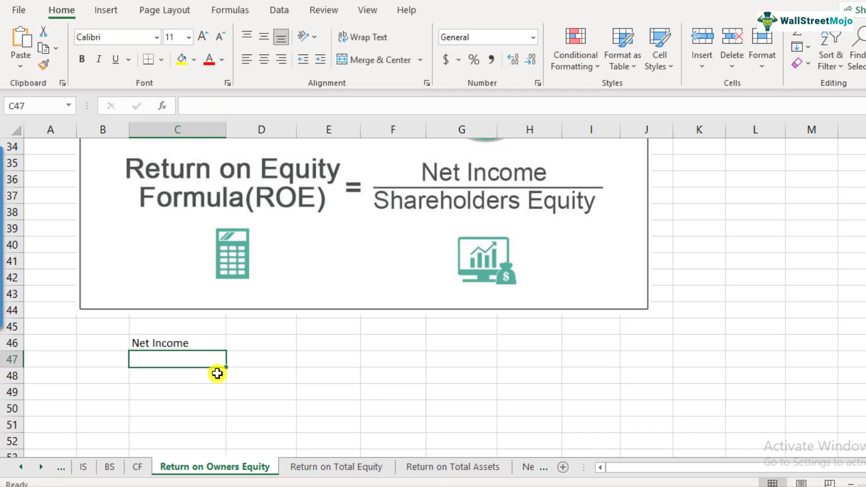
key(Up)
key(Tab)
text(150)
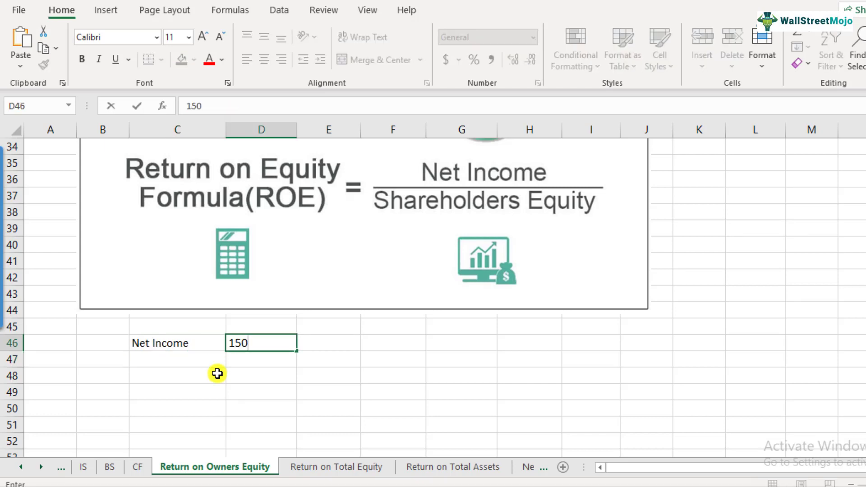
key(Return)
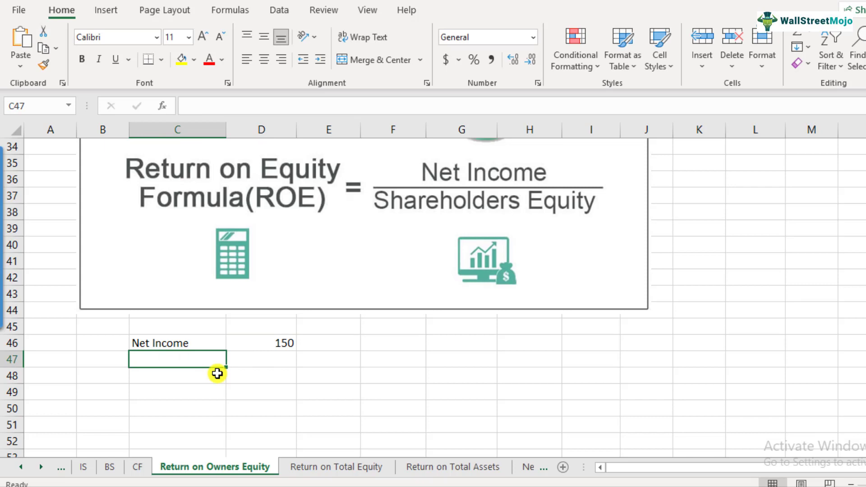
text(Non cont)
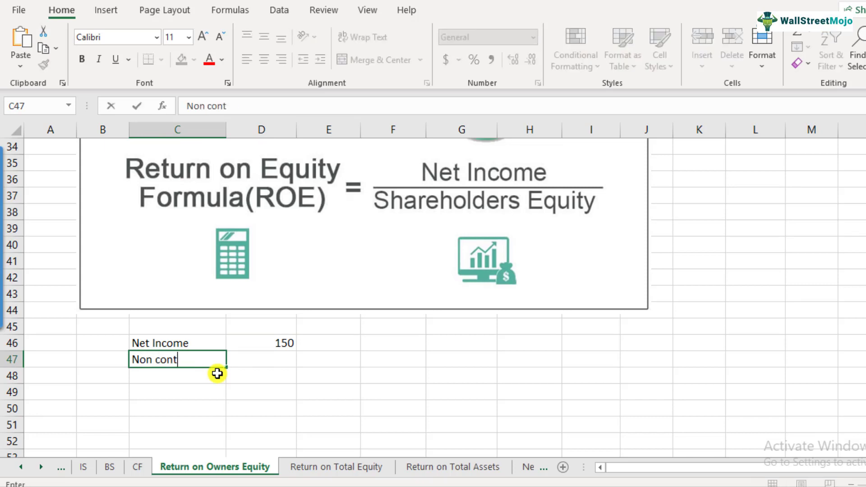
text(rolling interst)
key(Return)
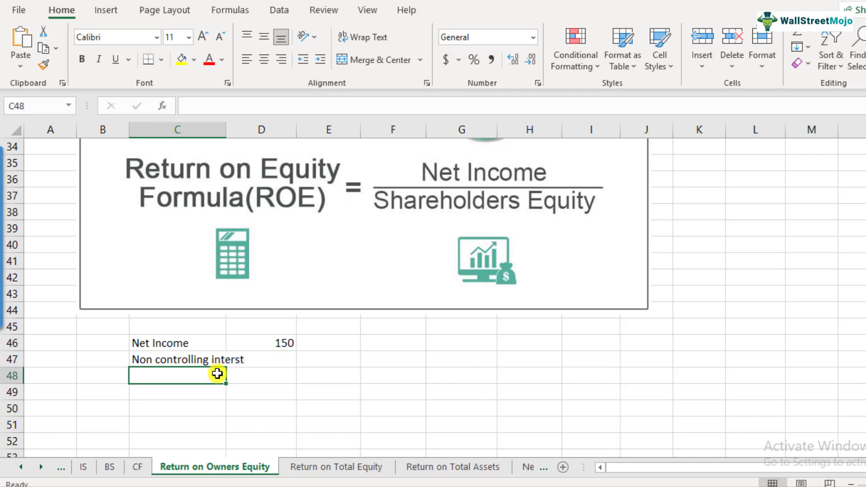
key(Up)
key(Right)
text(20)
key(Return)
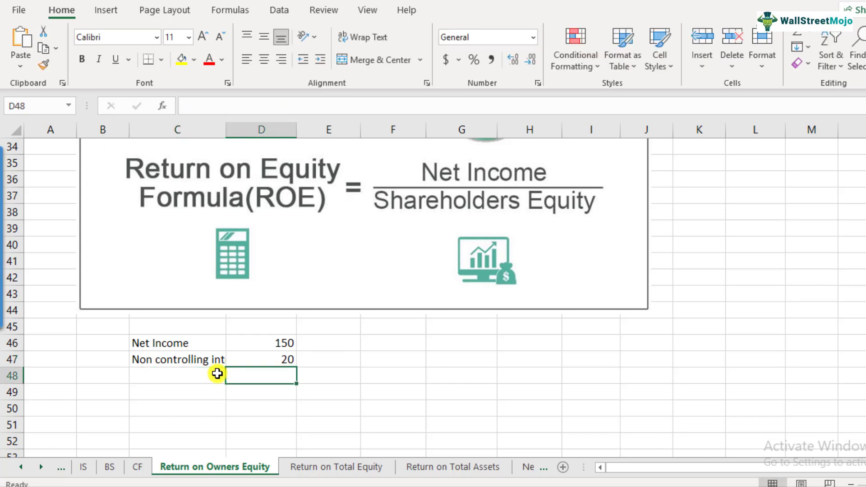
Add the 'Net Income (after non controlling interest)' label in C48 and widen column C
key(Up)
key(Left)
key(Down)
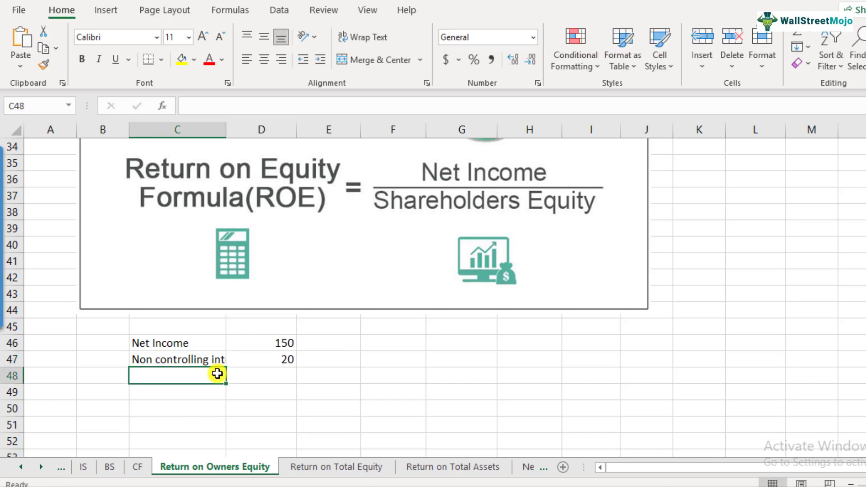
text(Net Income (af)
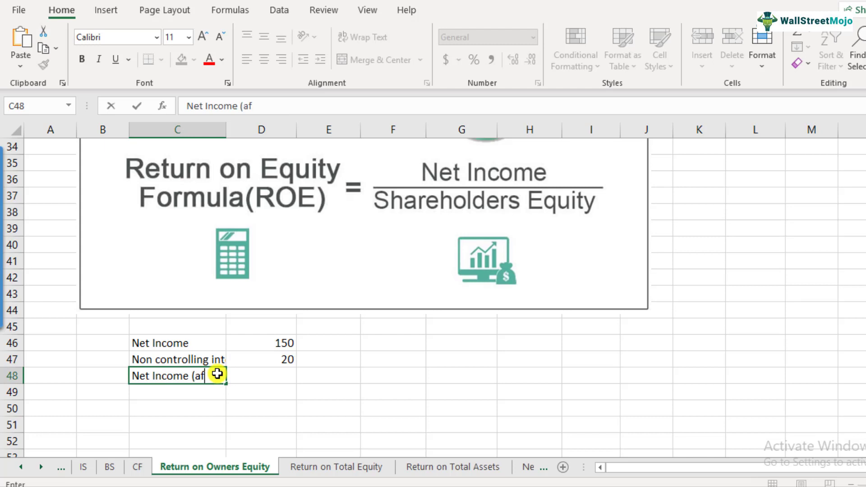
text(ter non contr)
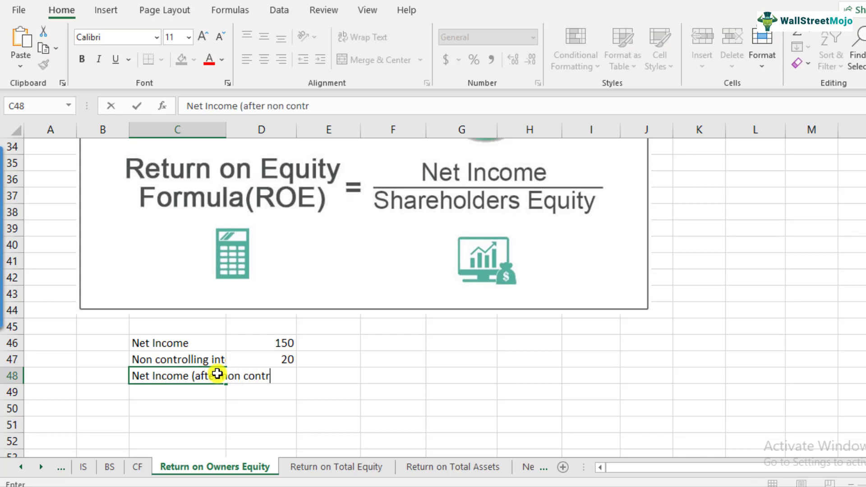
text(olling interest)
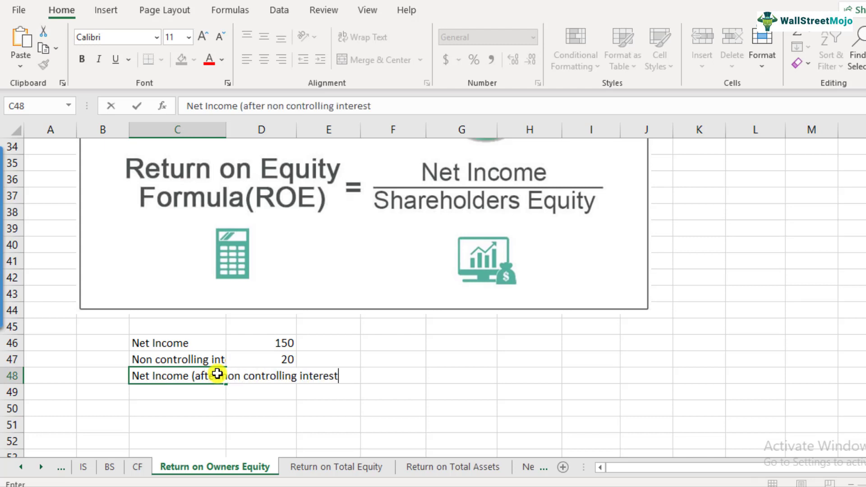
text())
key(Return)
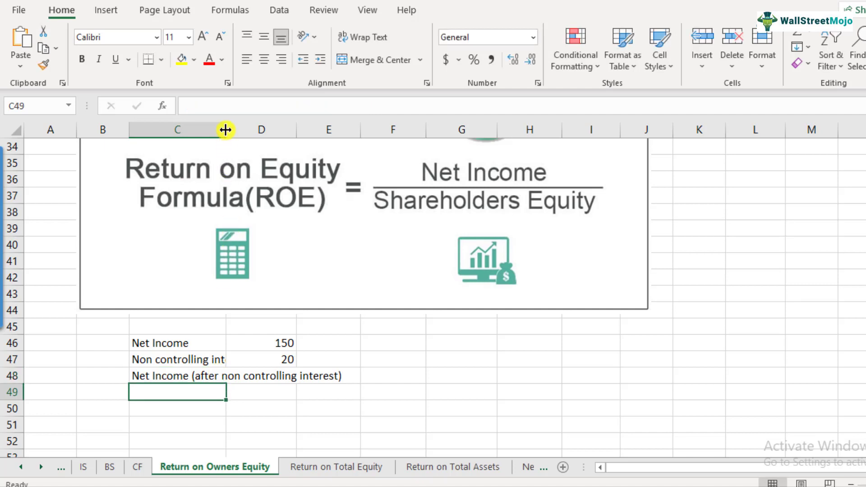
drag(226, 130, 323, 130)
Enter =D46-D47 in D48 so it shows 130
key(Up)
key(Right)
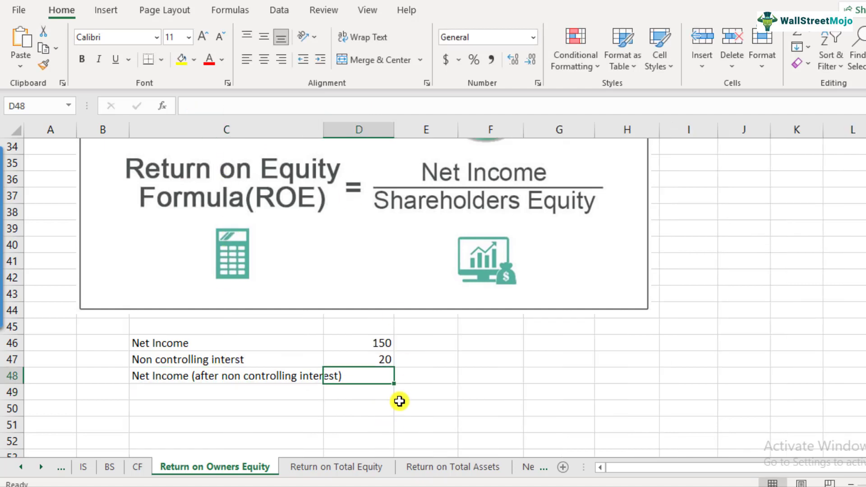
text(=)
key(Up)
key(Up)
text(-)
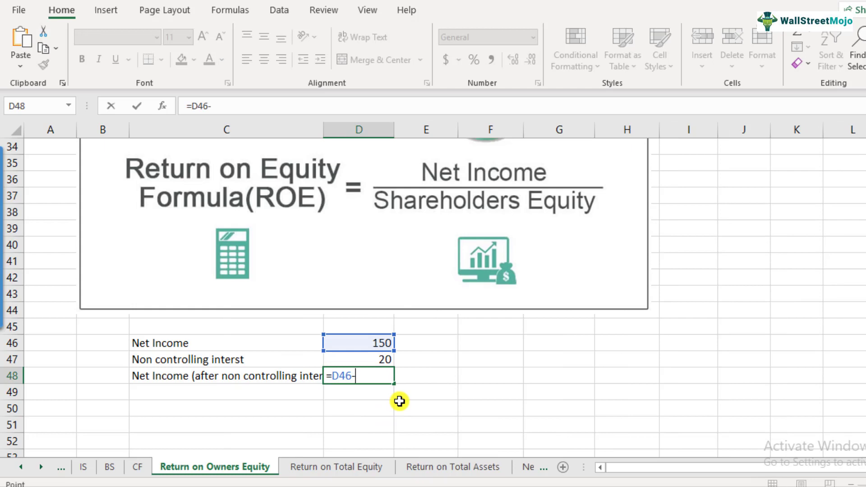
key(Up)
key(Return)
Correct the misspelled 'interst' to 'interest' in the C47 label
key(Up)
key(F2)
key(Escape)
key(Left)
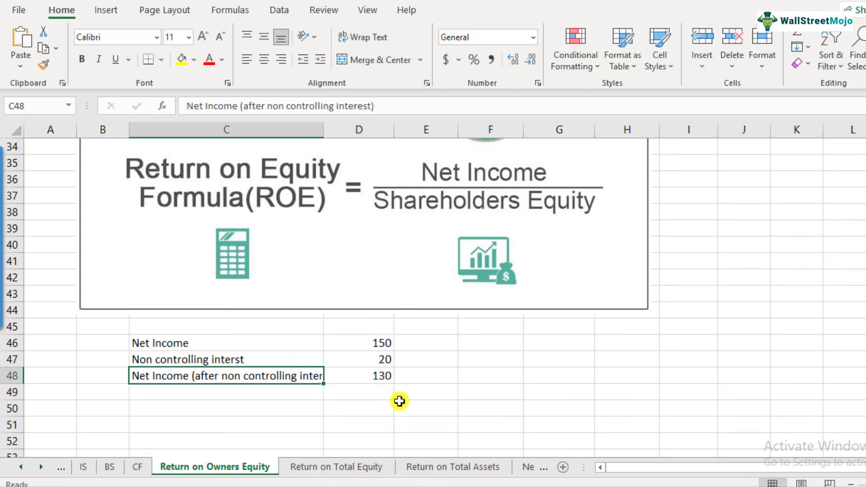
key(Up)
key(F2)
key(Left)
key(Left)
text(e)
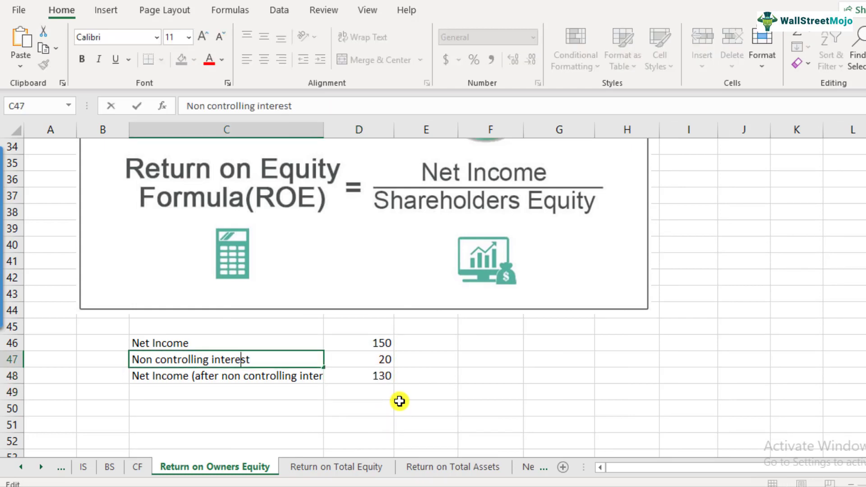
key(Return)
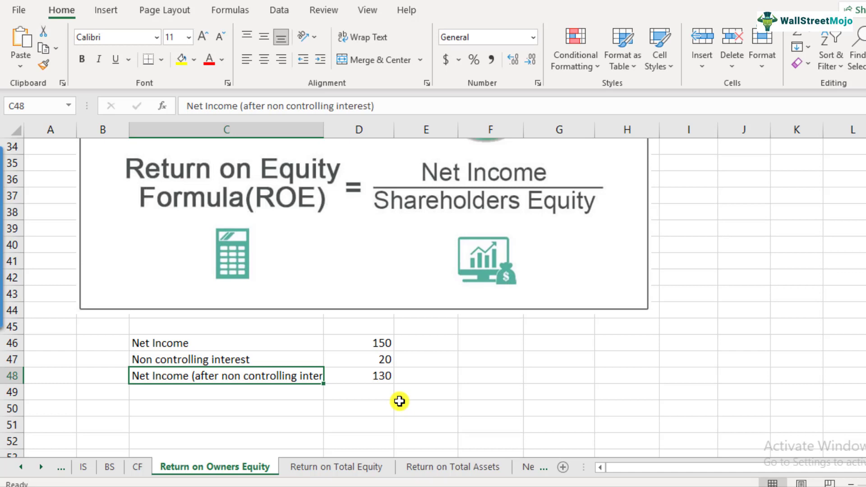
Check the D48 formula and review the wording of the C48 label
key(Right)
key(F2)
key(Escape)
key(Left)
key(F2)
key(ctrl+Left)
key(ctrl+Left)
key(ctrl+Left)
key(ctrl+Left)
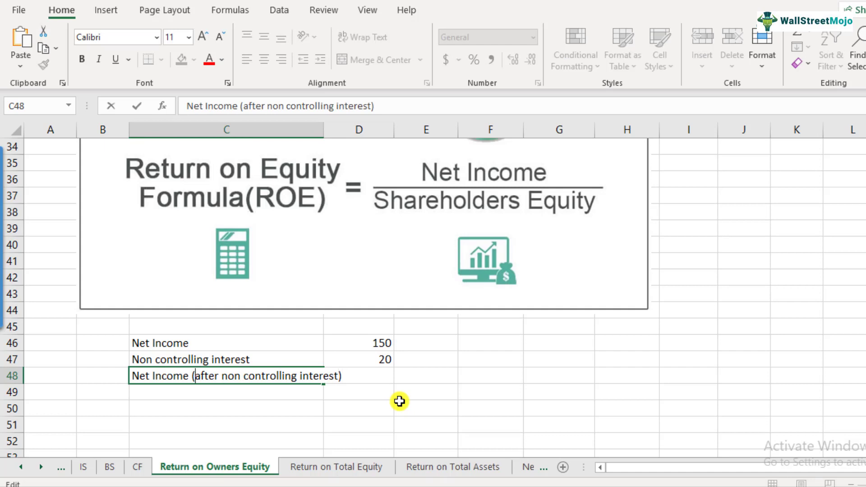
key(ctrl+shift+Right)
key(ctrl+shift+Right)
key(ctrl+shift+Right)
key(ctrl+shift+Right)
key(shift+Left)
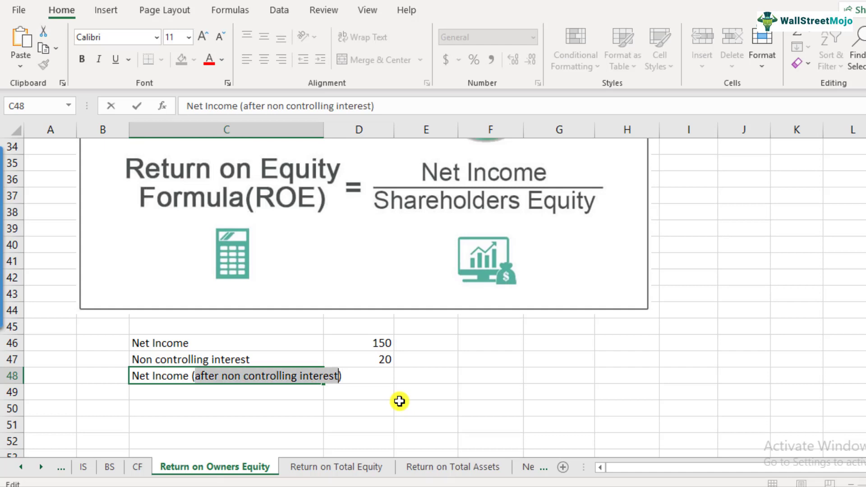
key(Return)
Add the labels 'Owners Equity (Start)' and 'Owners Equity (end)' in G46:G47
click(542, 345)
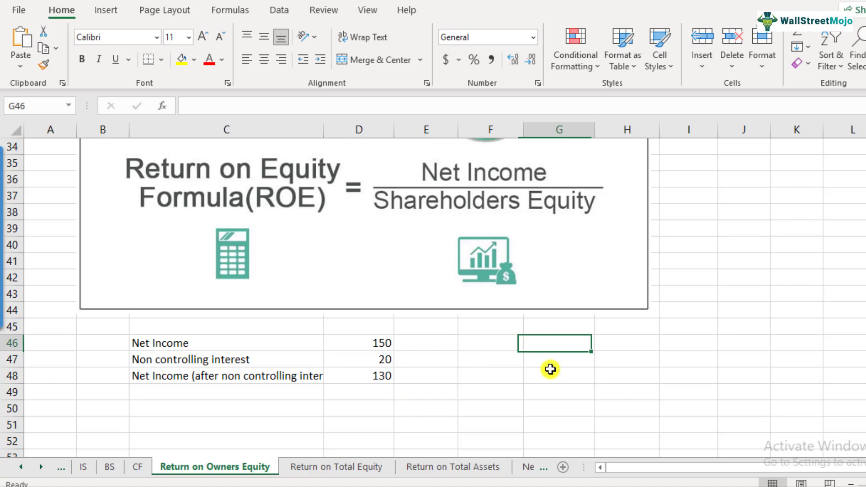
text(Owners)
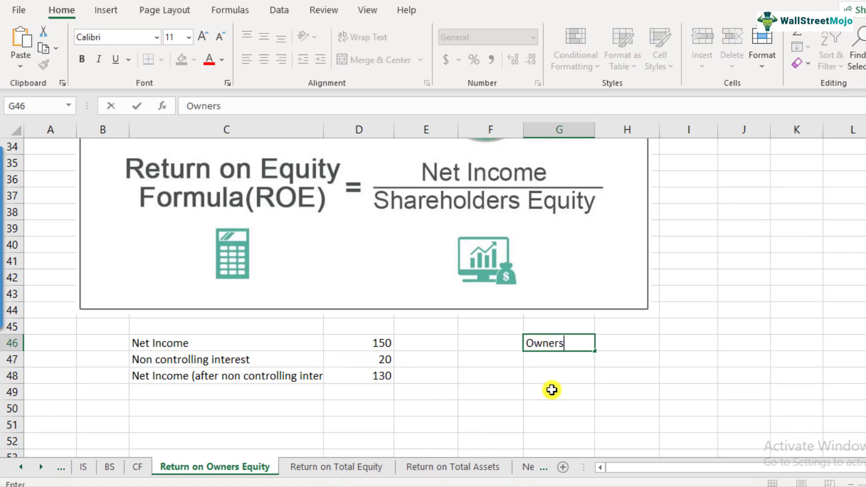
text( Equity)
key(Return)
key(Up)
key(F2)
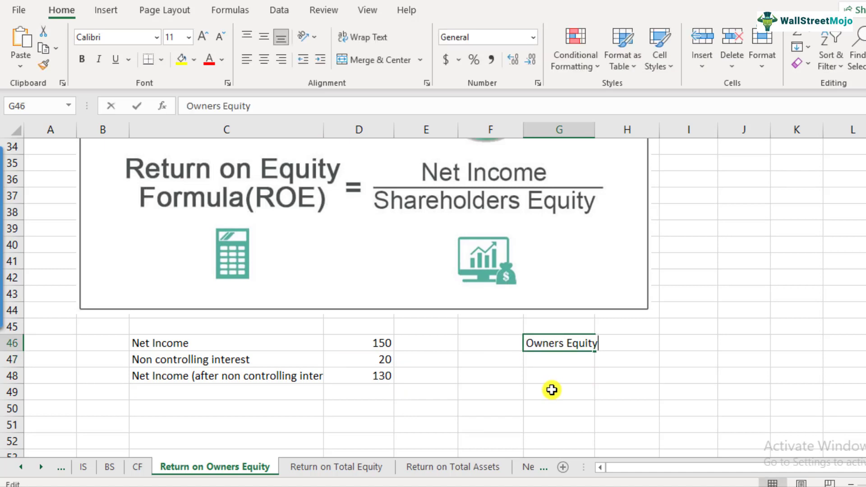
text((Start))
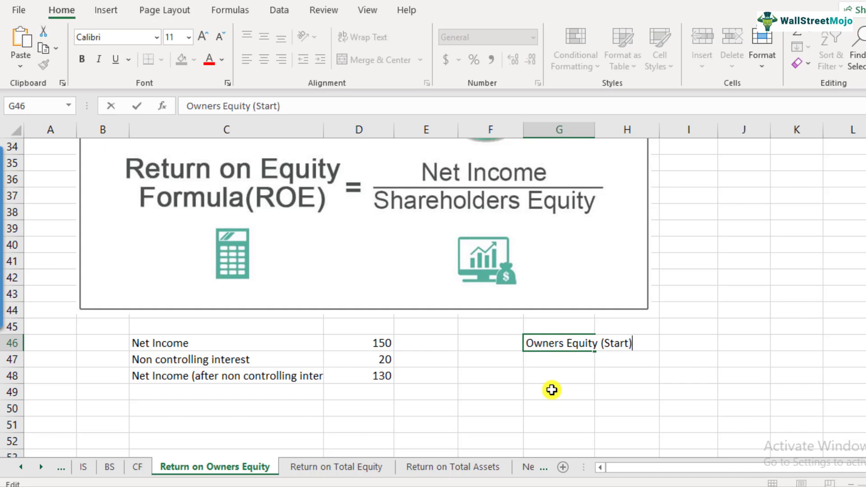
key(ctrl+Return)
key(ctrl+c)
key(Down)
key(ctrl+v)
key(F2)
key(Left)
key(ctrl+shift+Left)
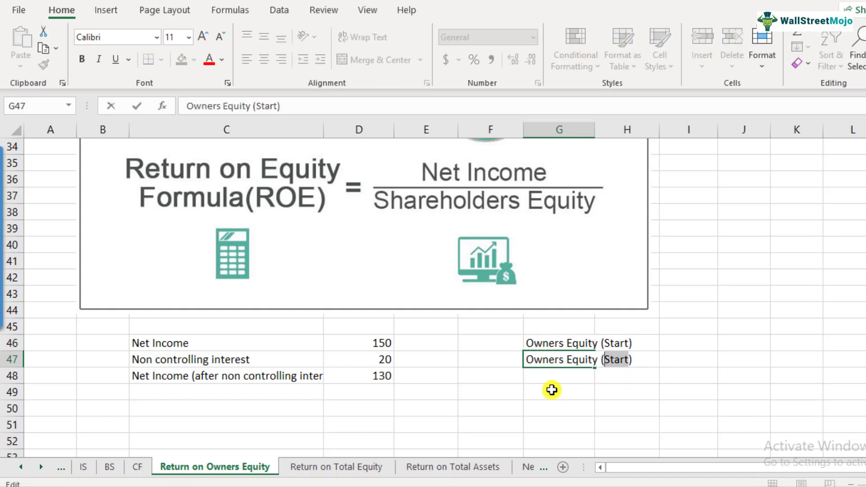
text(end)
key(Return)
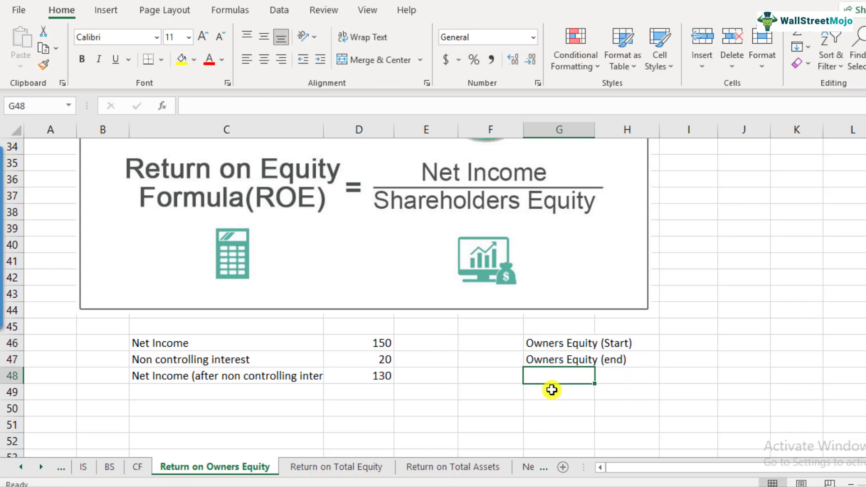
Enter 600 as the starting equity and 1200 as the ending equity
key(Up)
key(Up)
key(Right)
key(Right)
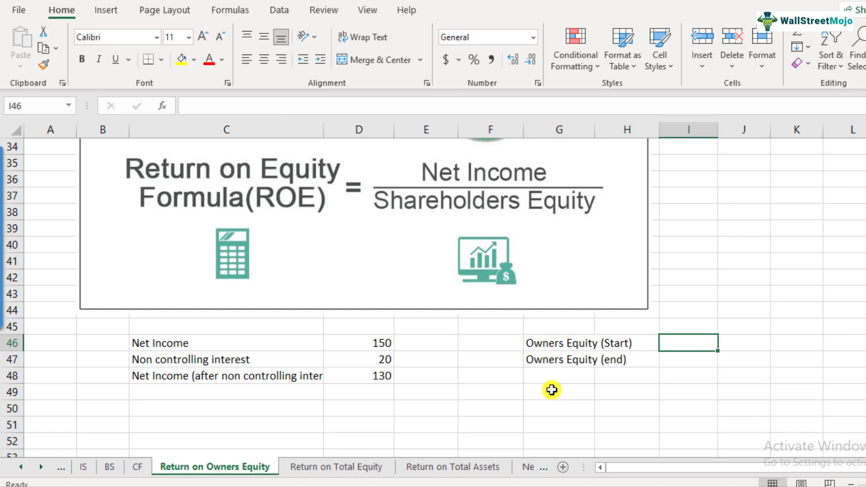
text(600)
key(Return)
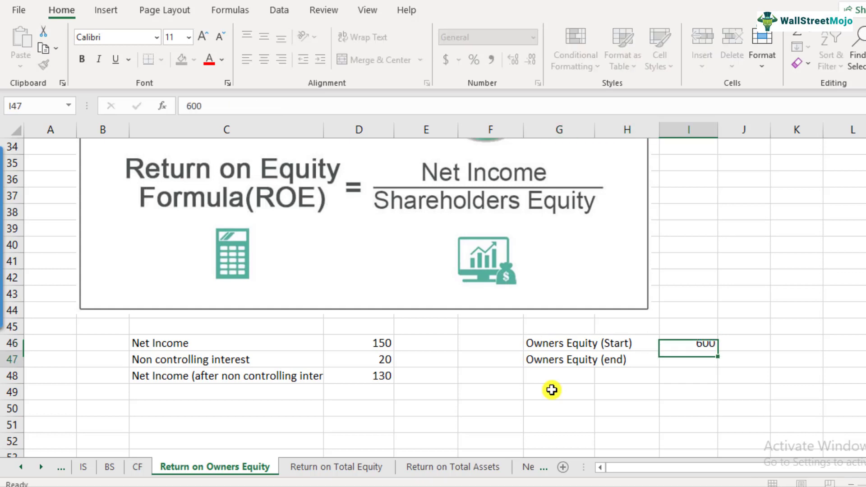
text(1200)
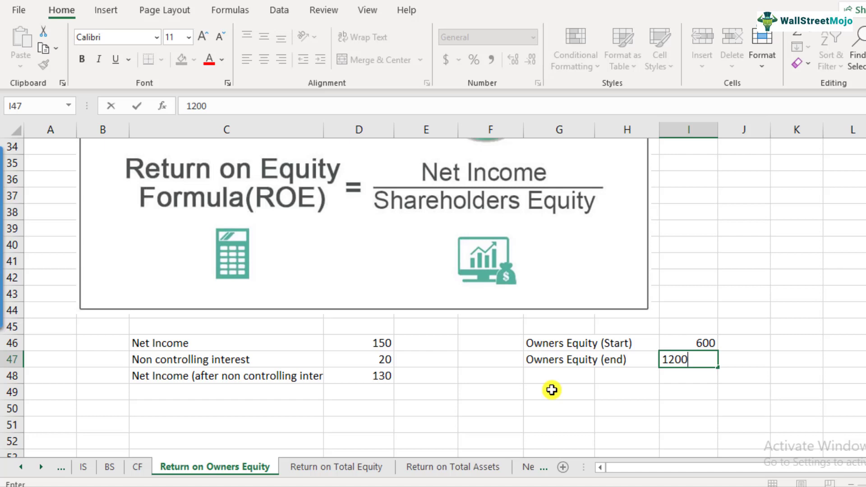
key(Return)
Add an 'average' row with =AVERAGE(I46:I47), giving 900
key(Left)
key(Left)
text(average)
key(Return)
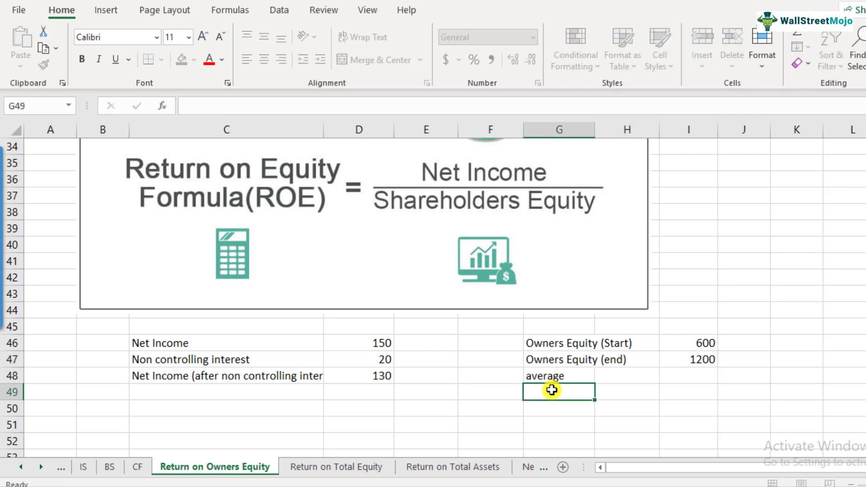
key(Up)
key(Right)
key(Right)
text(=averag)
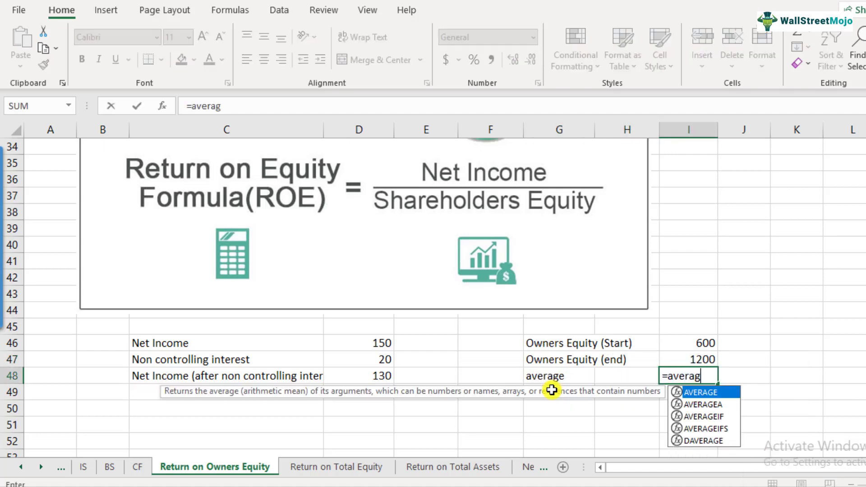
text(e()
key(Up)
key(shift+Up)
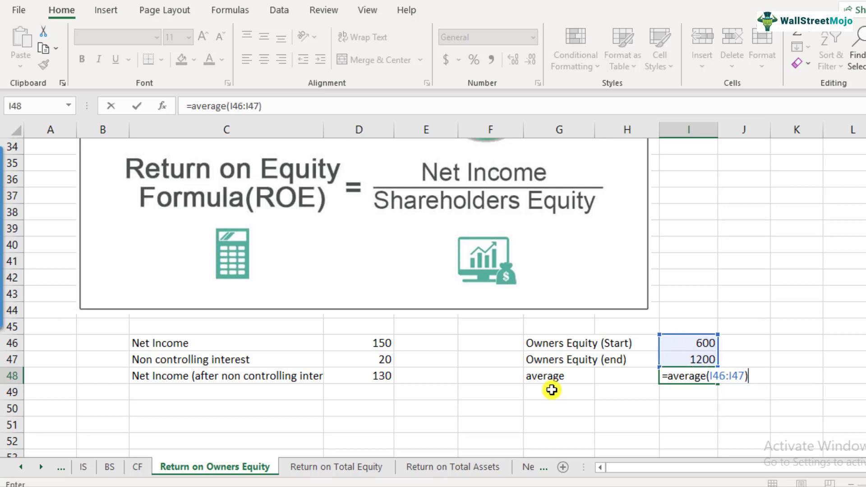
key(Return)
key(Up)
key(Down)
key(Left)
key(Left)
key(Left)
key(Left)
key(Left)
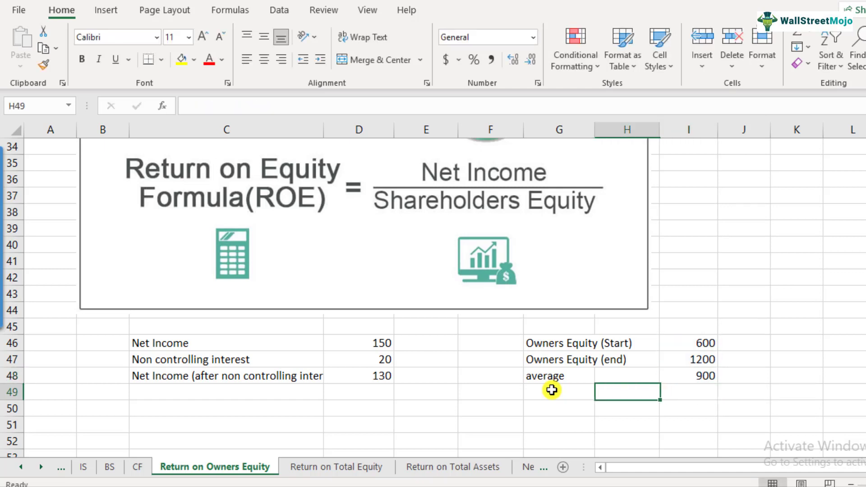
Type the label 'return on Owners equity' in C50
key(Down)
key(Left)
text(re)
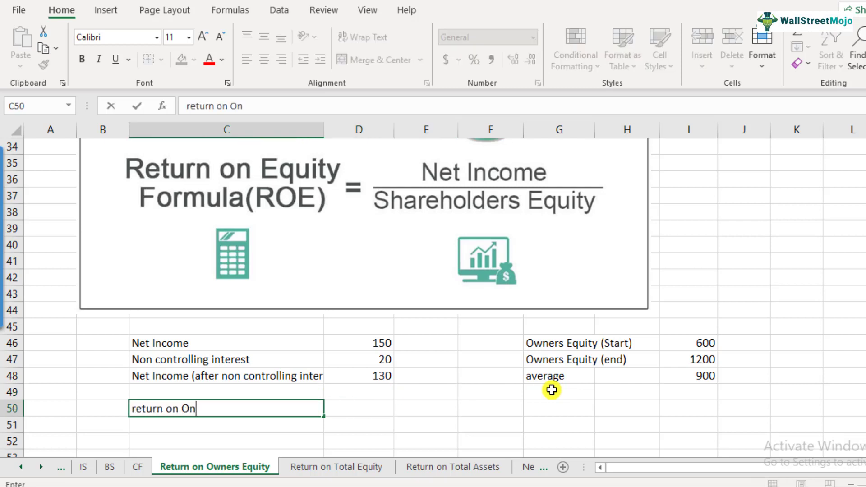
text(turn on Own)
key(BackSpace)
text(wners equity)
key(Right)
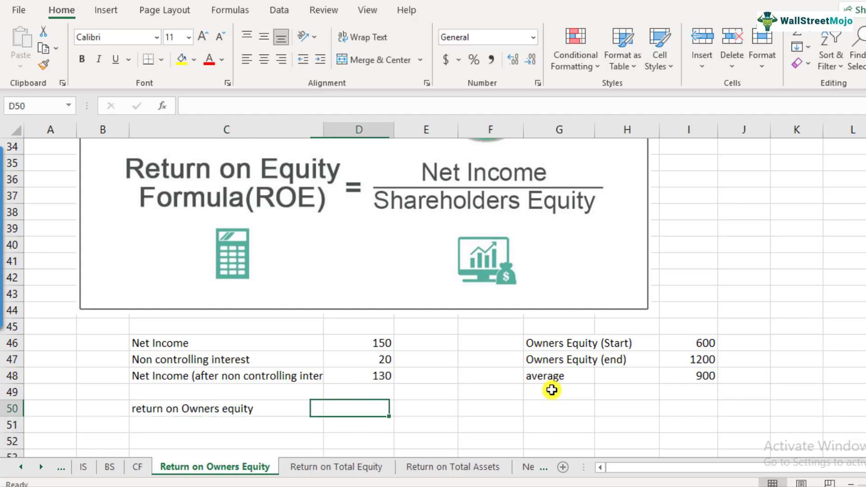
Enter =D48/I48 in D50 and format it as a percentage showing 14.4%
text(=)
key(Up)
key(Up)
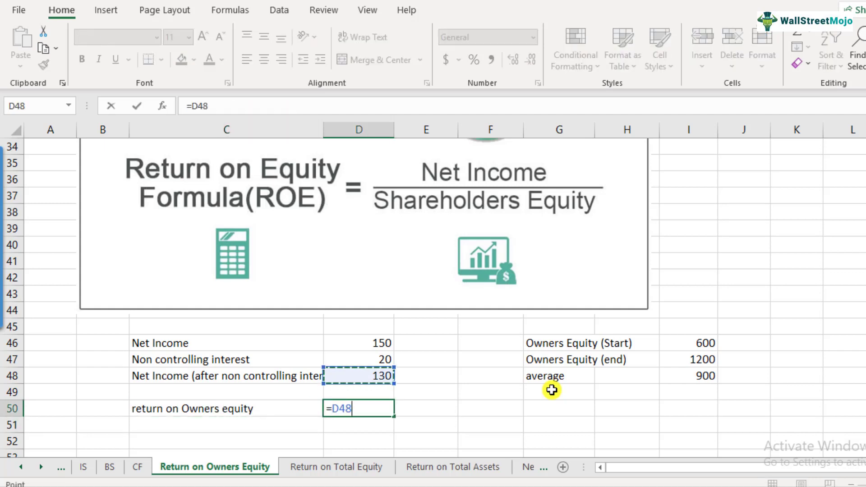
text(/)
click(679, 379)
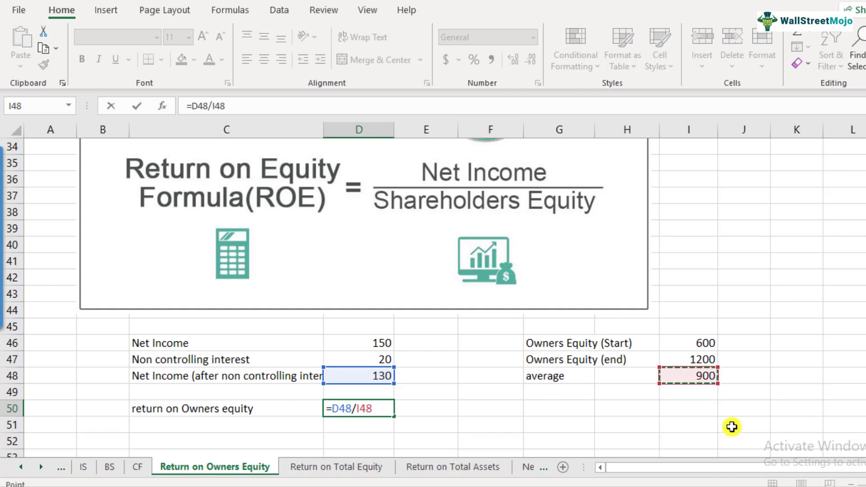
key(Return)
key(Up)
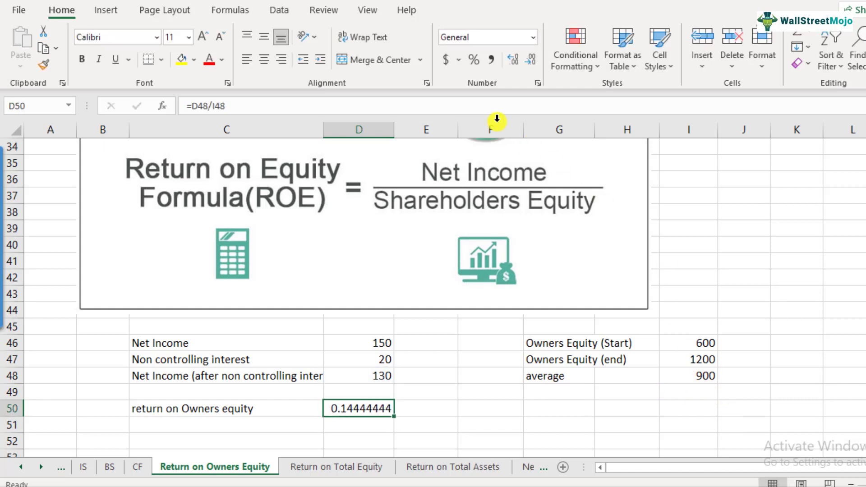
click(475, 60)
click(514, 59)
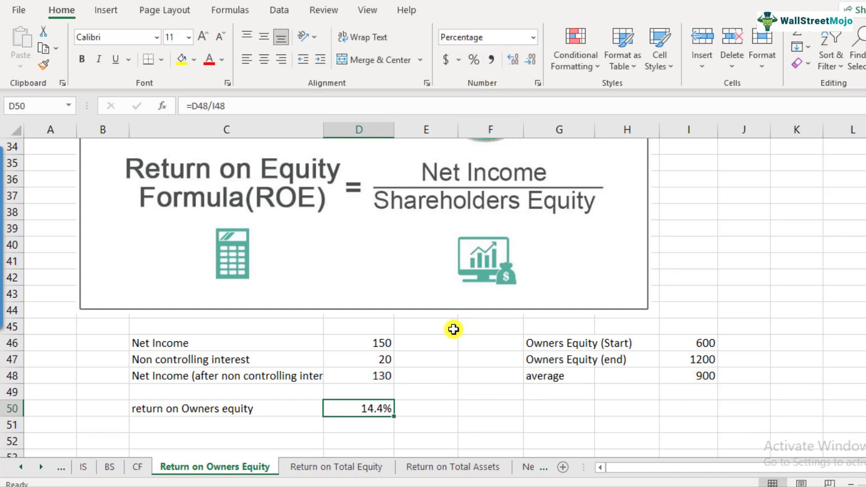
scroll(393, 397, down, 1)
click(184, 361)
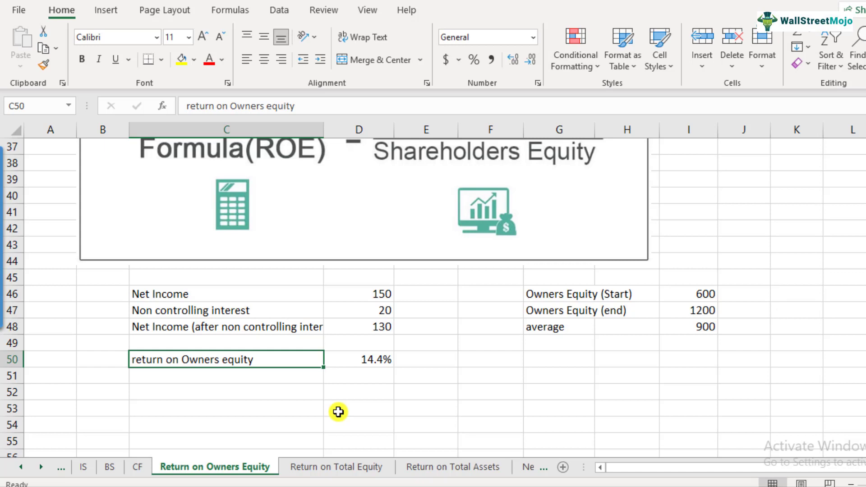
Add the Retail benchmark of 35% in C52:D52 below the 14.4% ROE result
drag(273, 313, 269, 326)
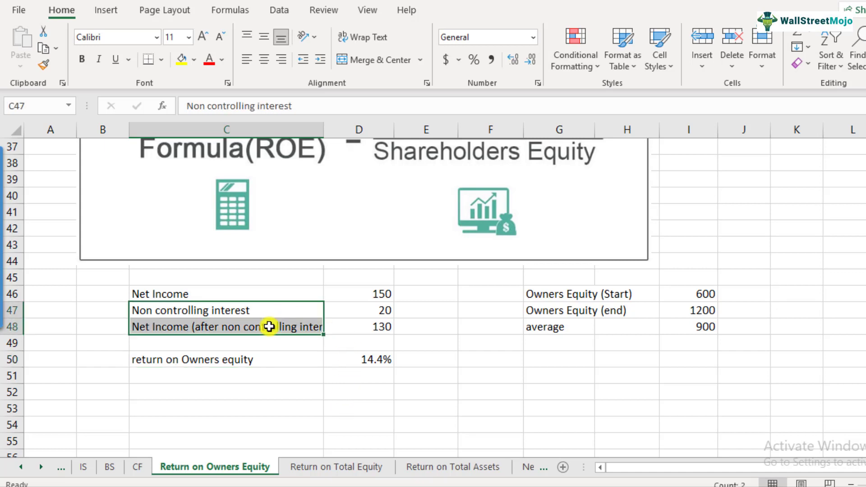
drag(369, 310, 373, 331)
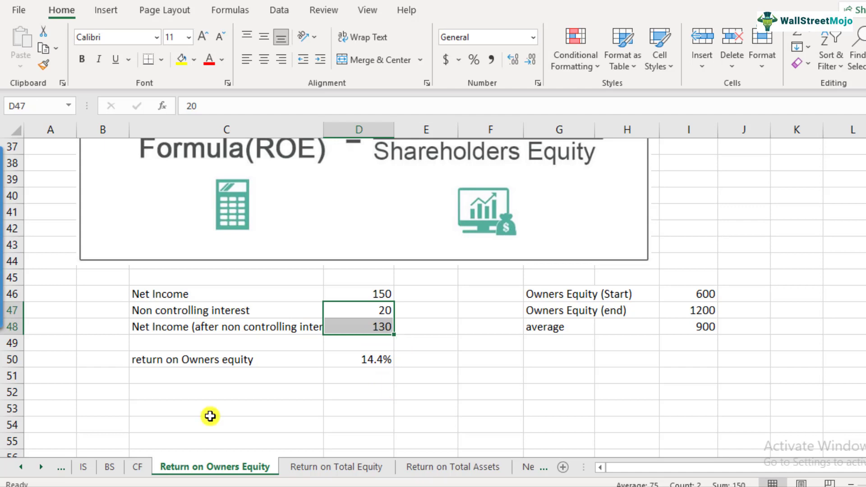
click(209, 394)
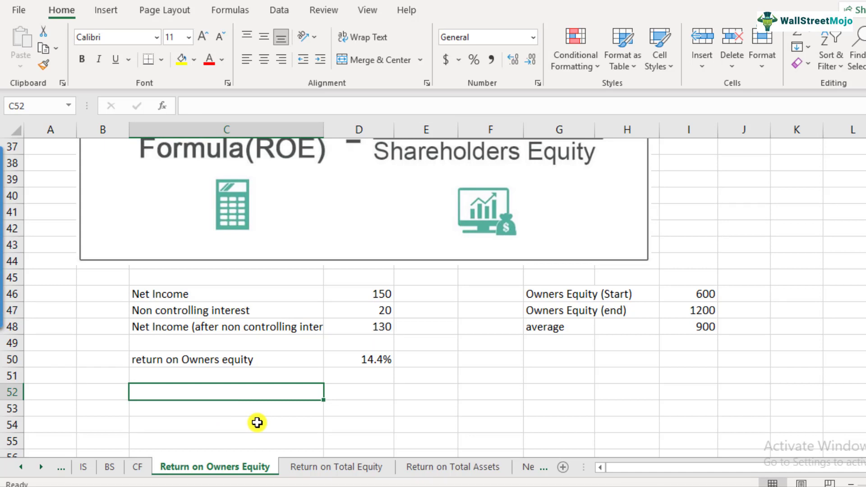
text(Retail)
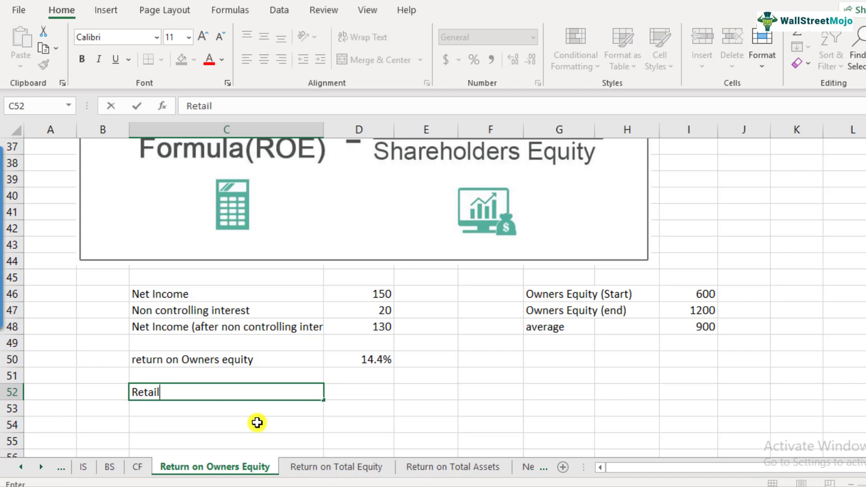
key(Return)
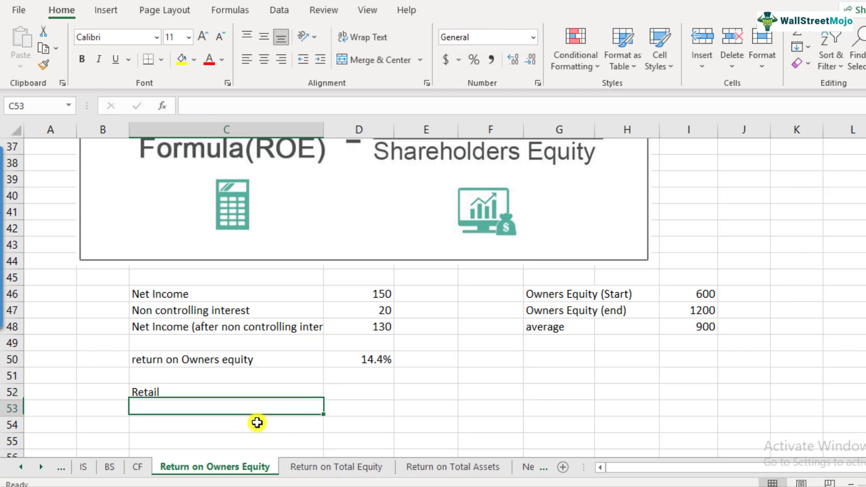
key(Up)
key(Right)
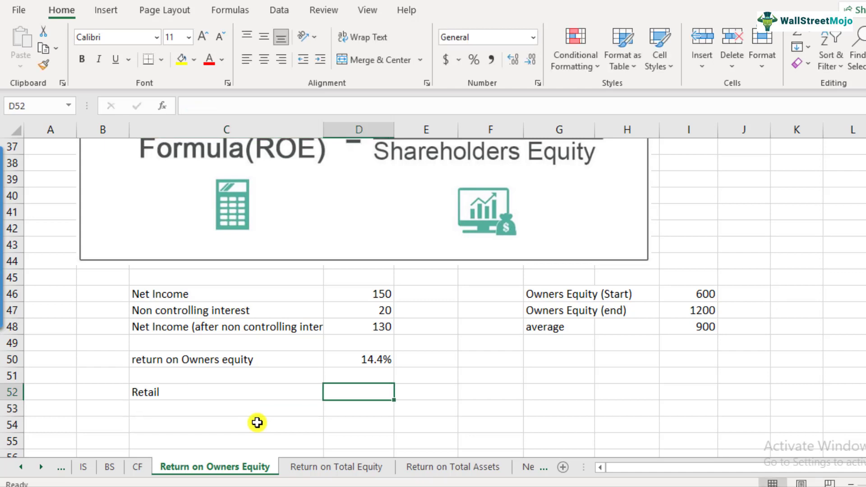
text(35)
key(Return)
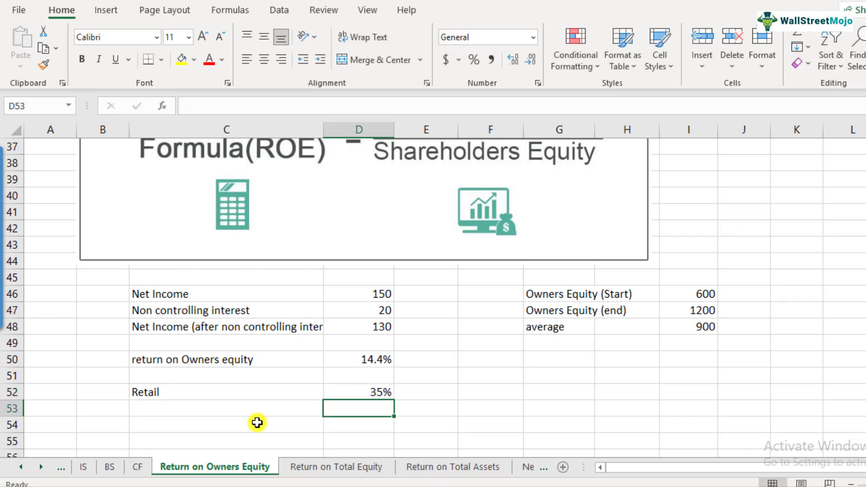
key(Up)
key(Left)
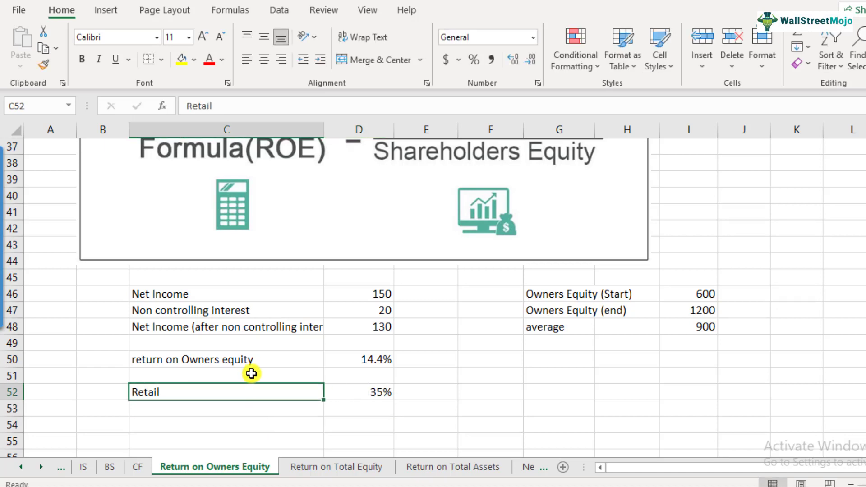
drag(247, 359, 368, 359)
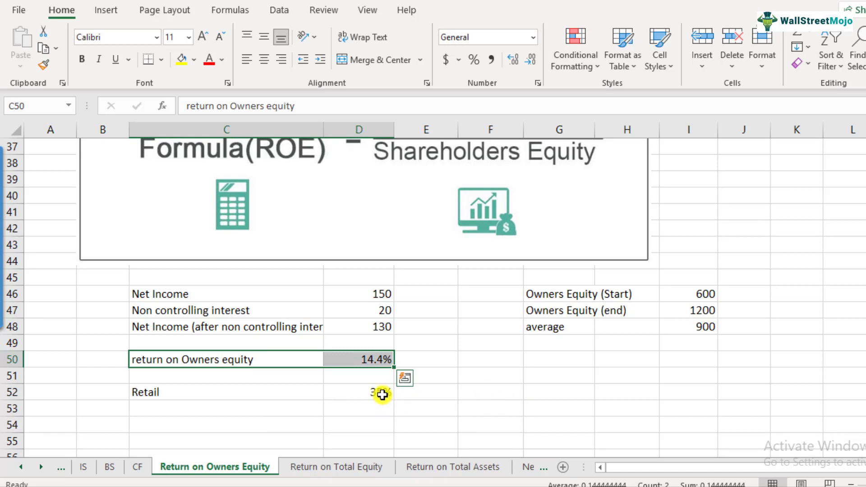
click(380, 362)
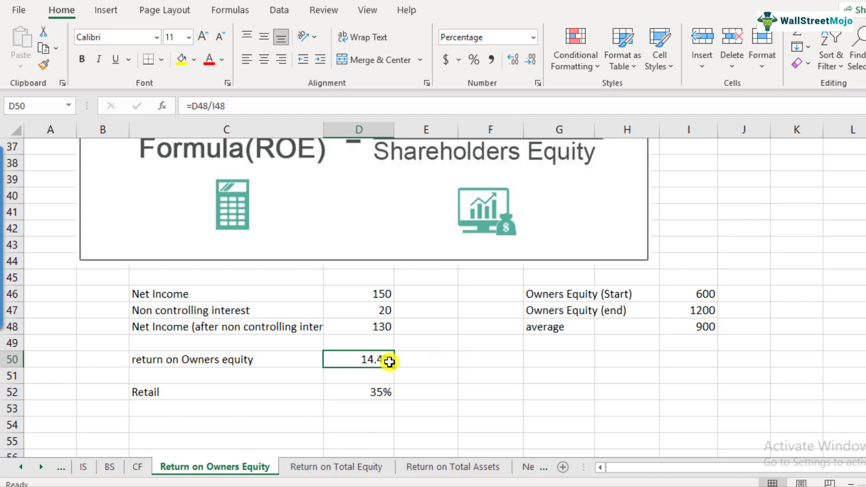
Add the Utilities benchmark of 8% in the next row
click(261, 411)
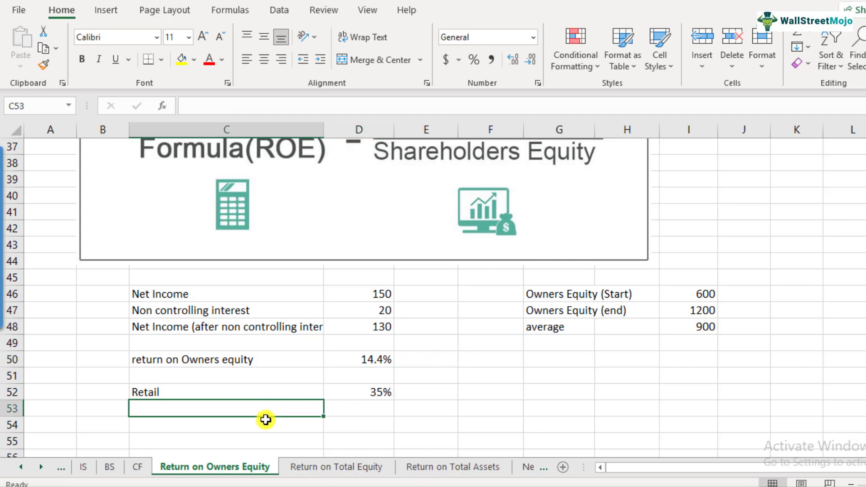
text(Utli)
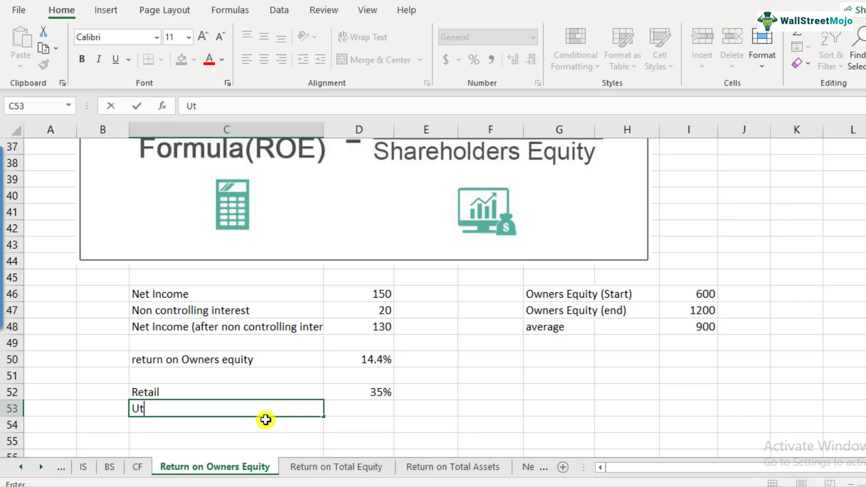
key(Tab)
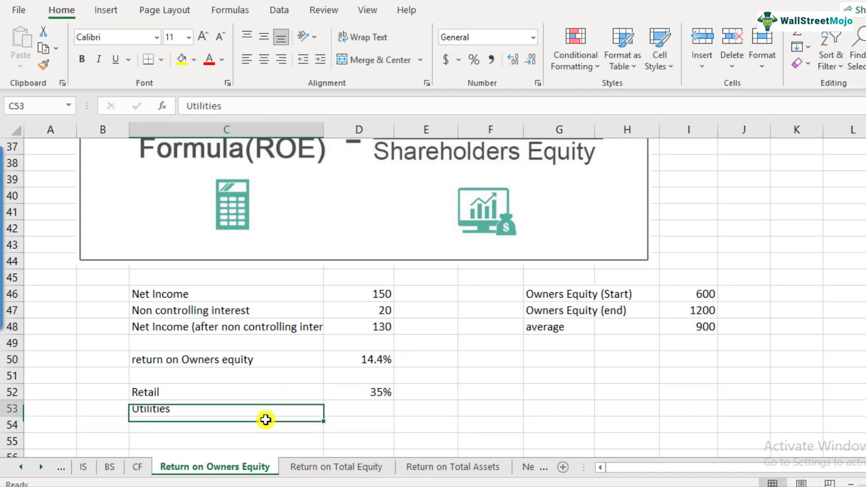
text(8)
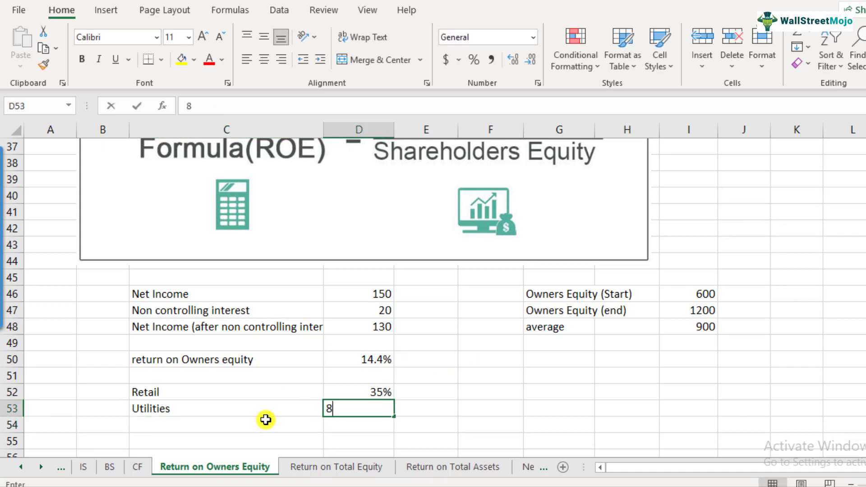
key(Return)
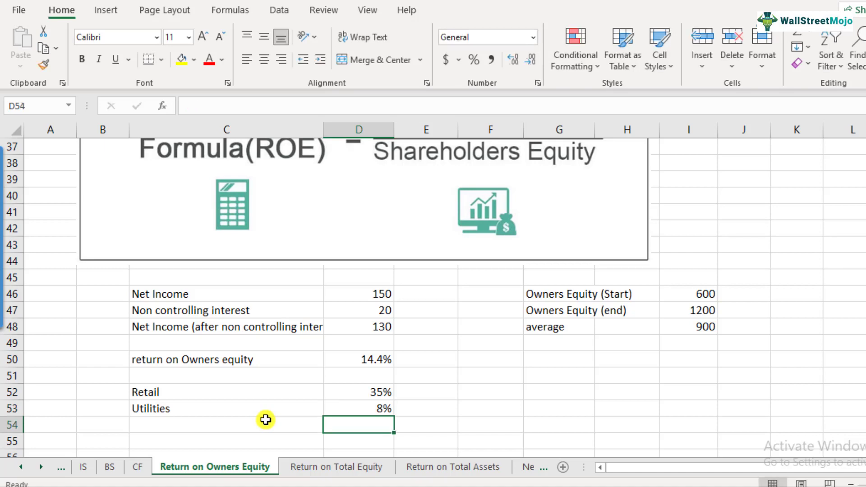
key(Up)
Bold the 14.4% ROE result and the 8% Utilities value
click(226, 411)
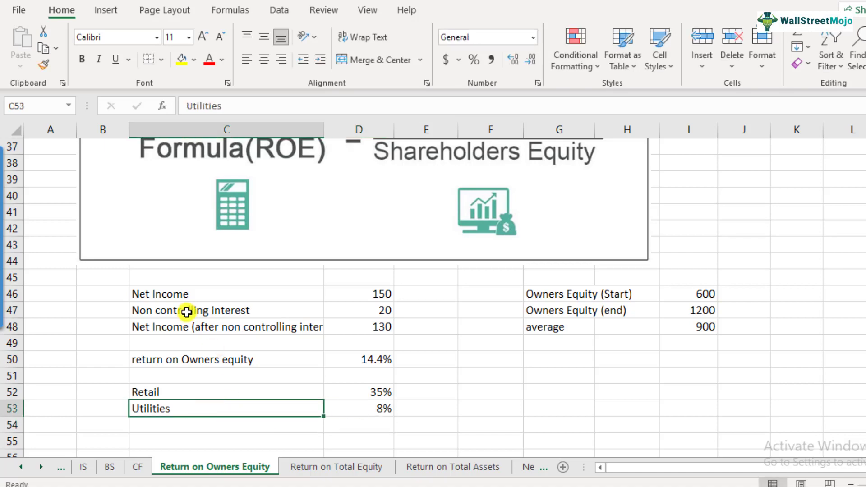
drag(269, 295, 366, 359)
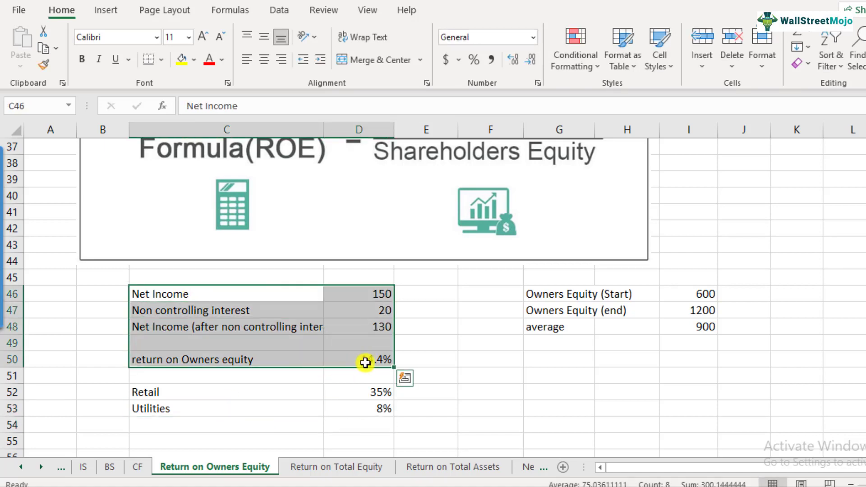
click(361, 360)
key(ctrl+b)
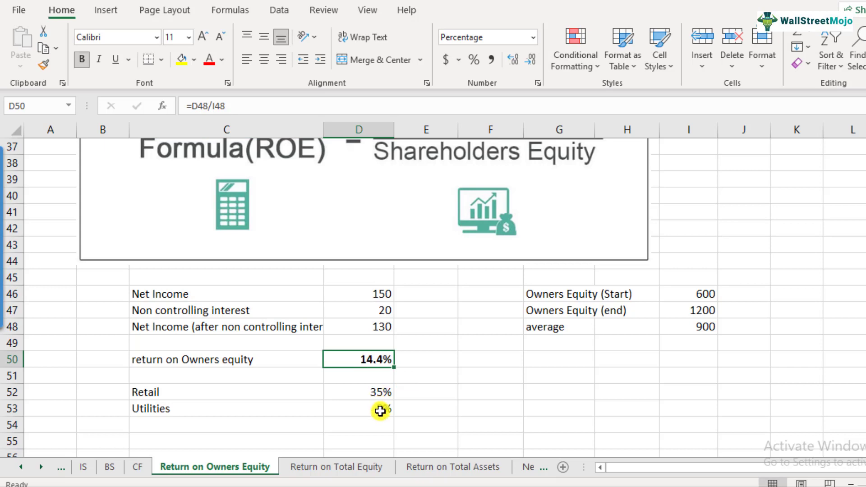
click(380, 410)
key(ctrl+b)
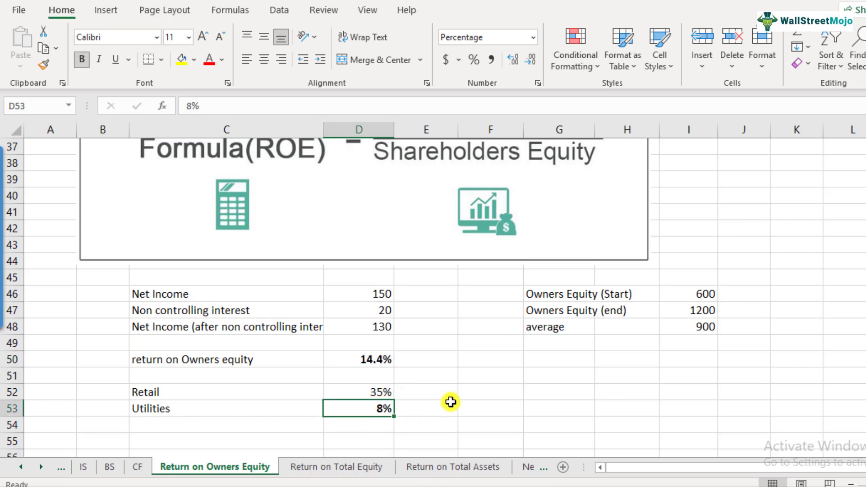
click(375, 359)
click(423, 364)
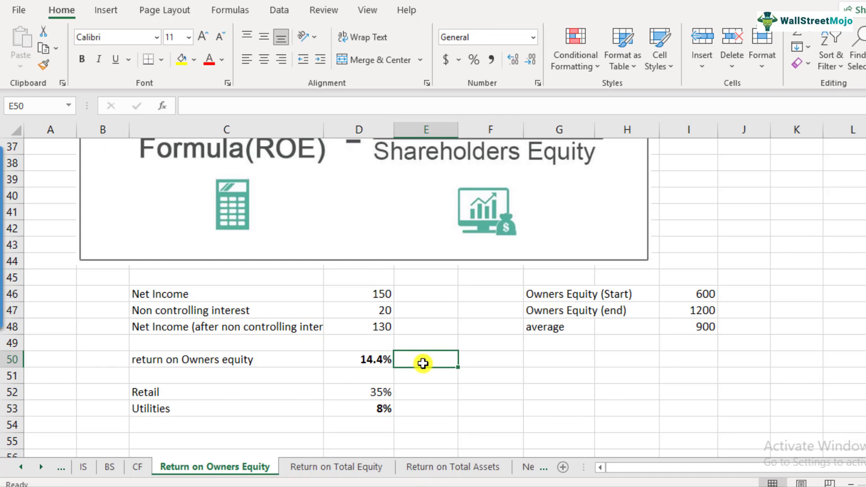
Add the Financials benchmark of 10% below Utilities
key(Left)
key(Left)
key(Down)
key(Down)
key(Down)
key(Down)
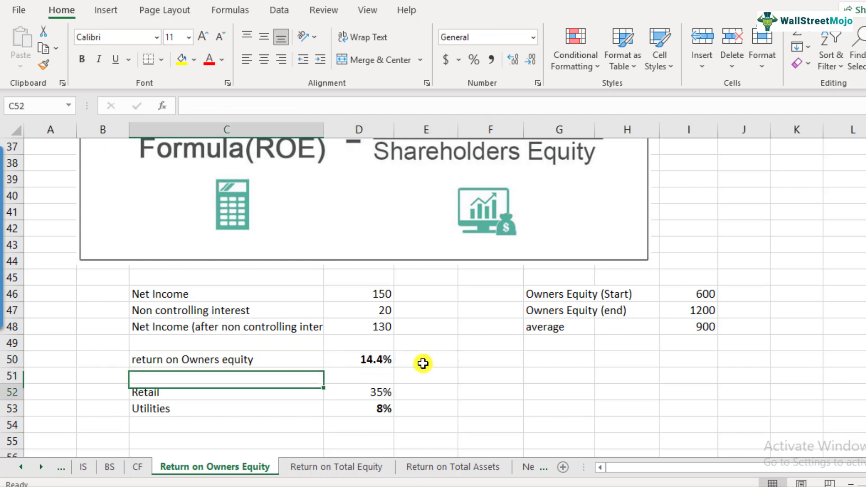
text(Fina)
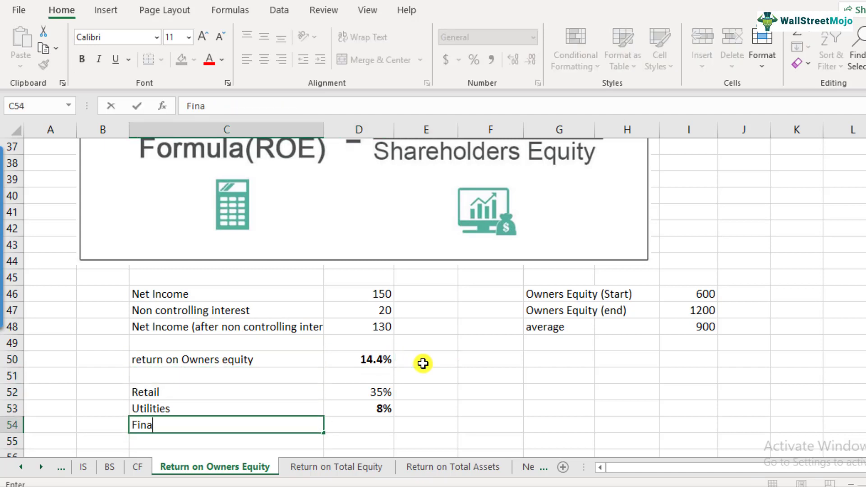
text(ncials)
key(ctrl+Return)
key(Right)
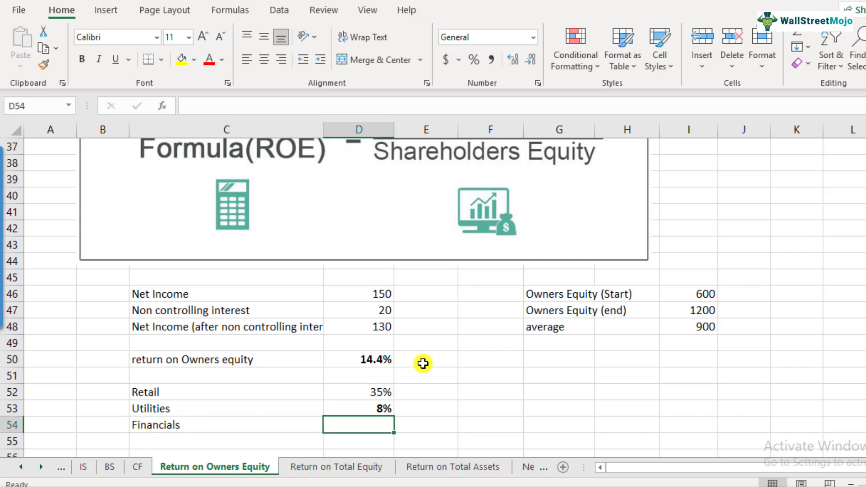
text(10%)
key(Return)
Add the Capital Goods benchmark of 20% and select the benchmark percentages
key(Left)
key(Left)
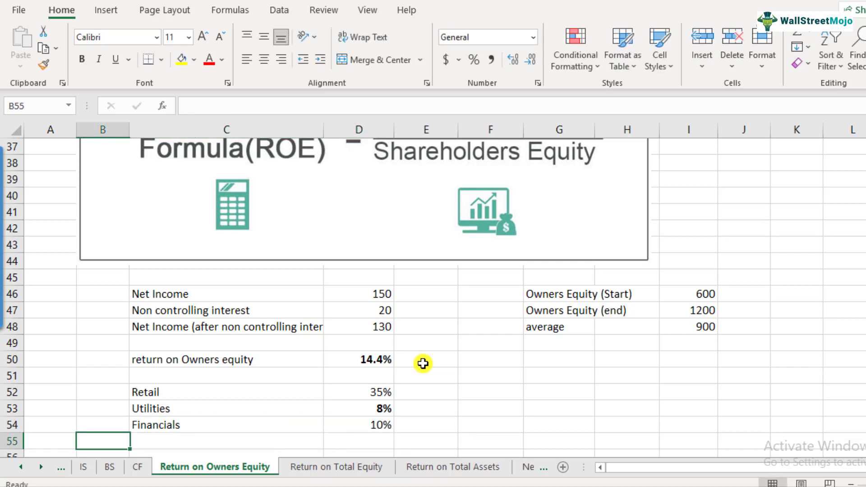
key(Right)
key(Down)
key(Up)
text(Ca)
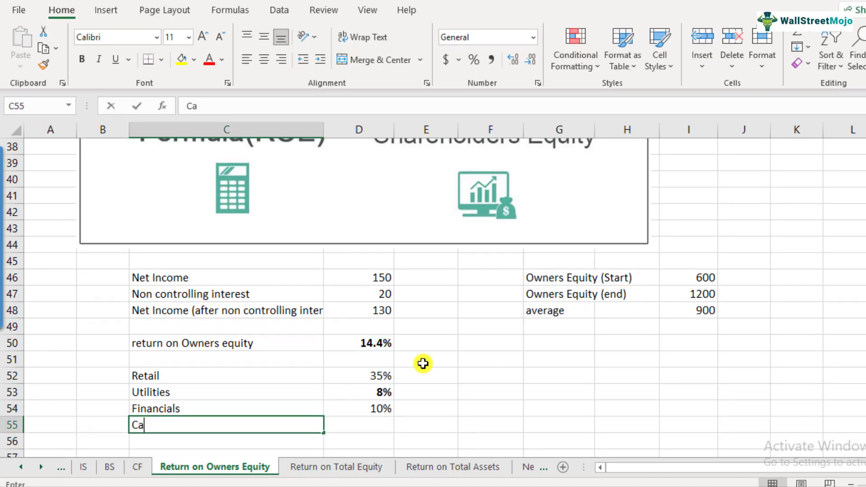
text(pital Goods)
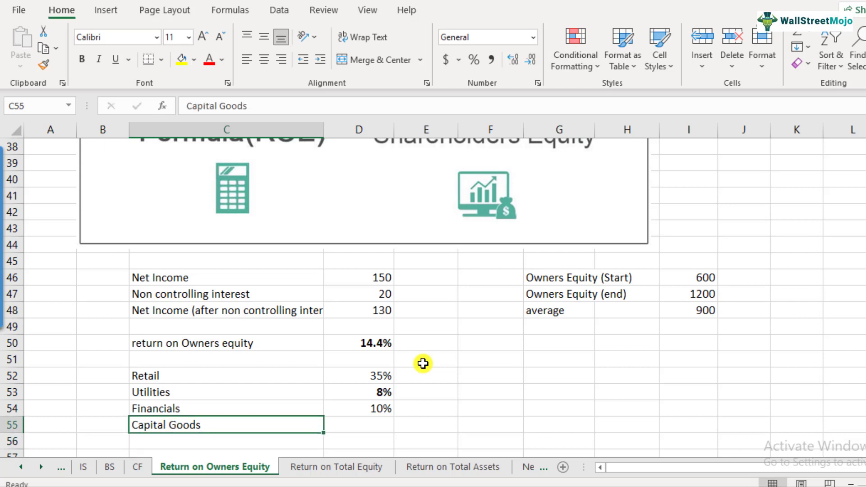
key(Right)
text(20)
key(Return)
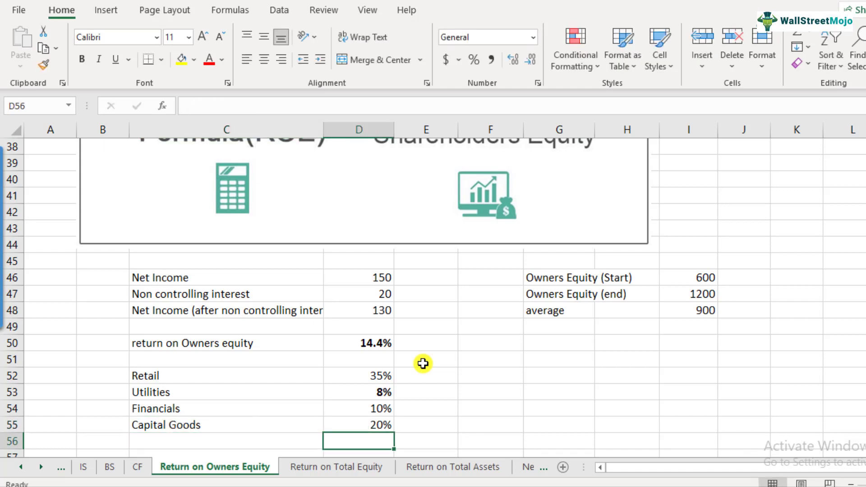
key(Up)
key(Up)
key(Up)
key(Up)
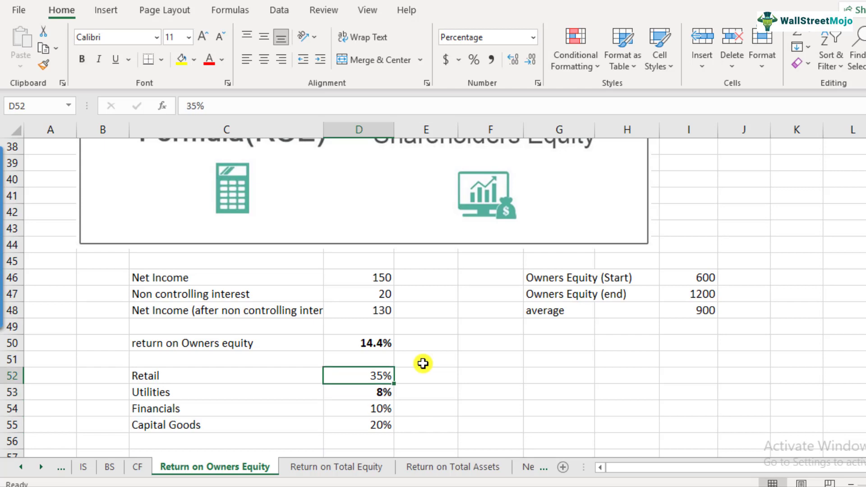
key(shift+Down)
key(shift+Down)
key(shift+Down)
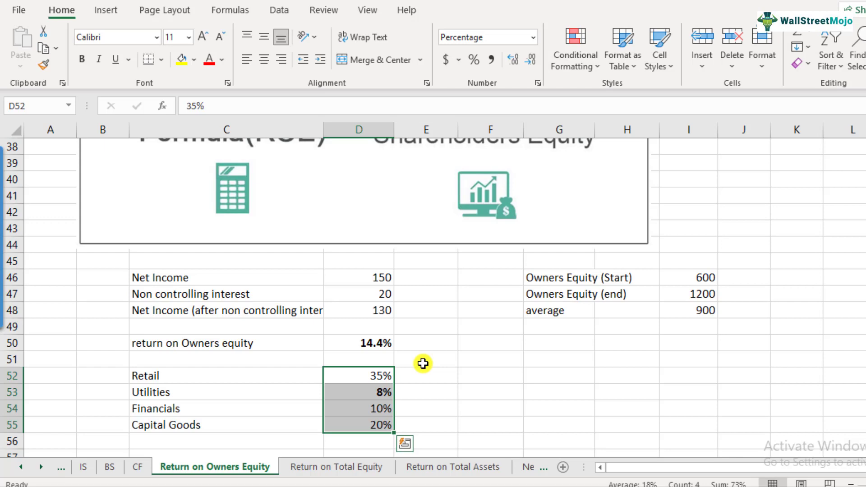
On the BS sheet, scroll to row 131 and select D131 beside Return on Owner's Equity
click(110, 468)
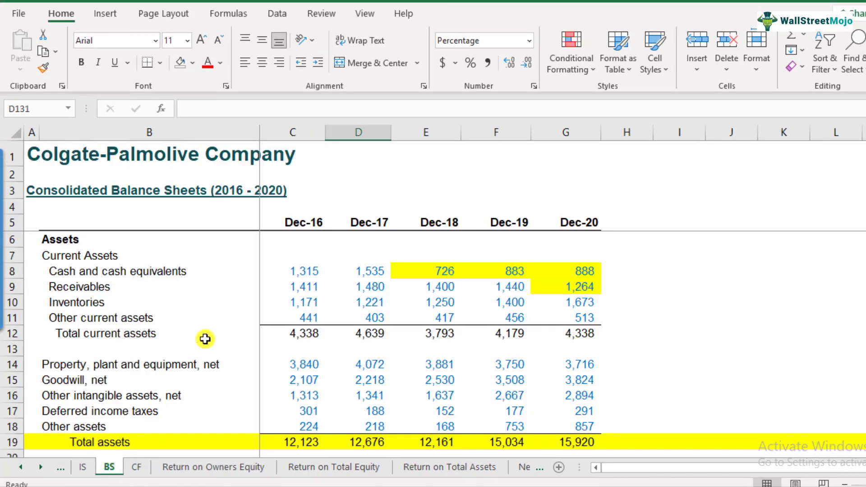
click(121, 218)
scroll(176, 360, down, 20)
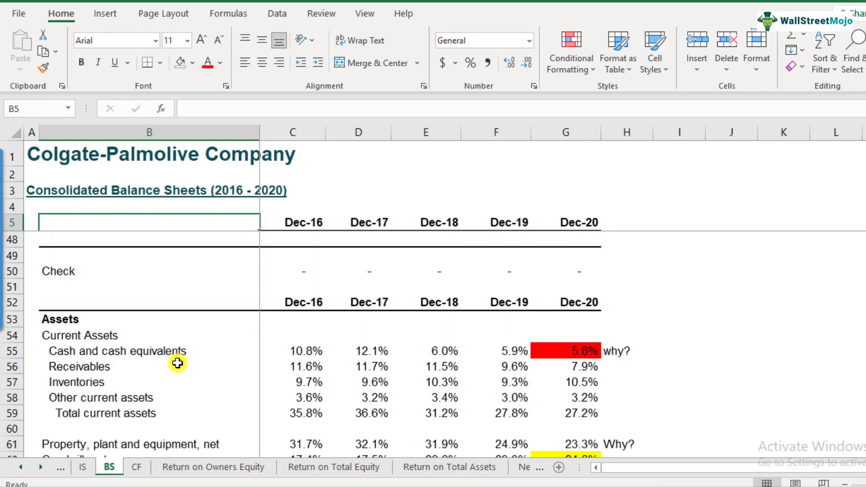
scroll(178, 369, down, 17)
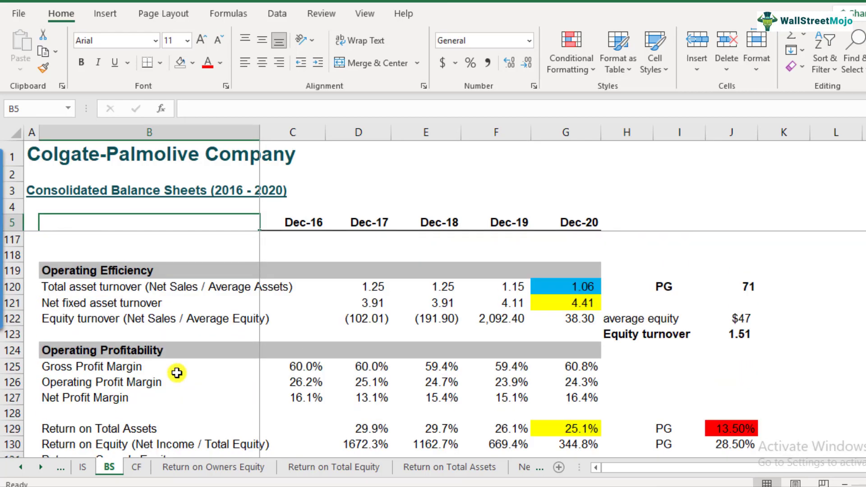
scroll(176, 373, down, 1)
scroll(170, 348, up, 2)
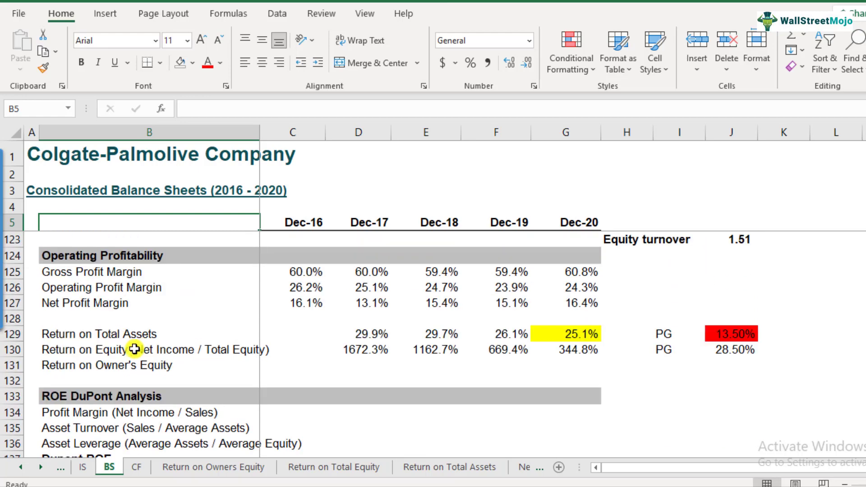
click(18, 364)
click(98, 364)
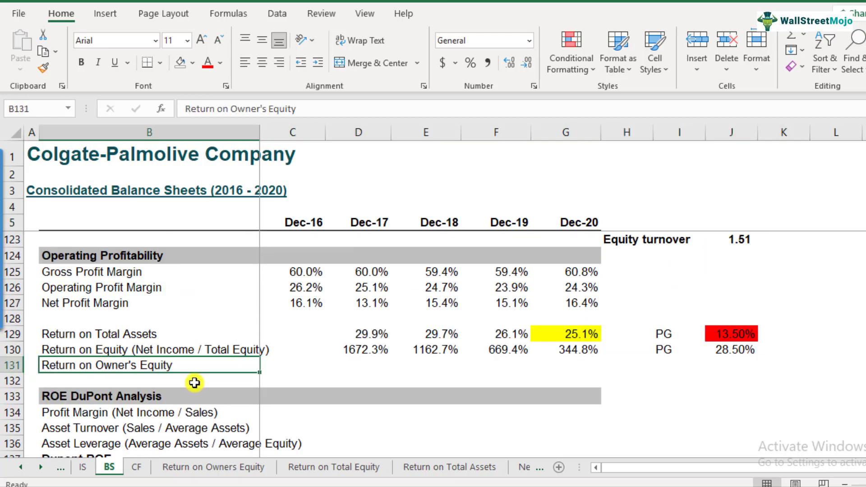
click(369, 363)
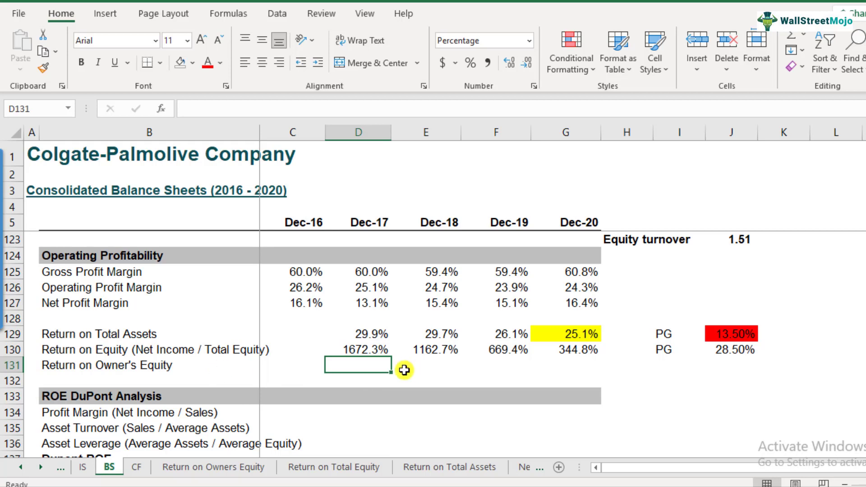
Start the D131 formula with = referencing Dec-17 net income in IS!D20
text(=)
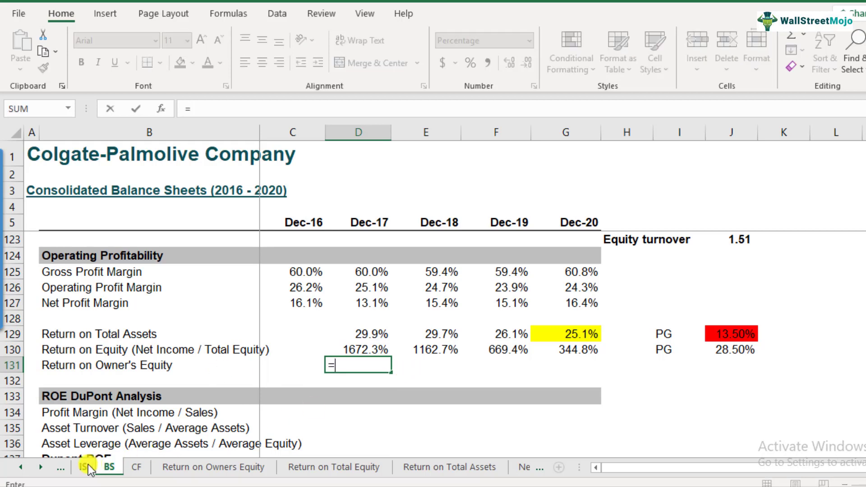
click(88, 464)
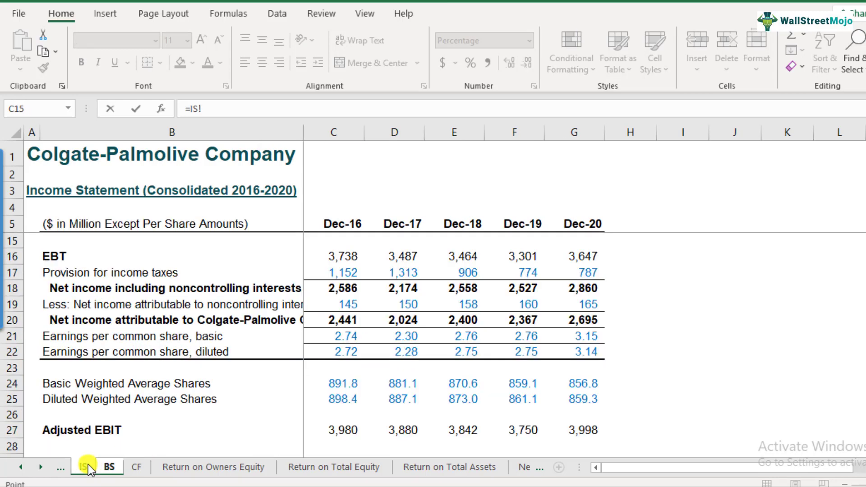
scroll(175, 328, up, 1)
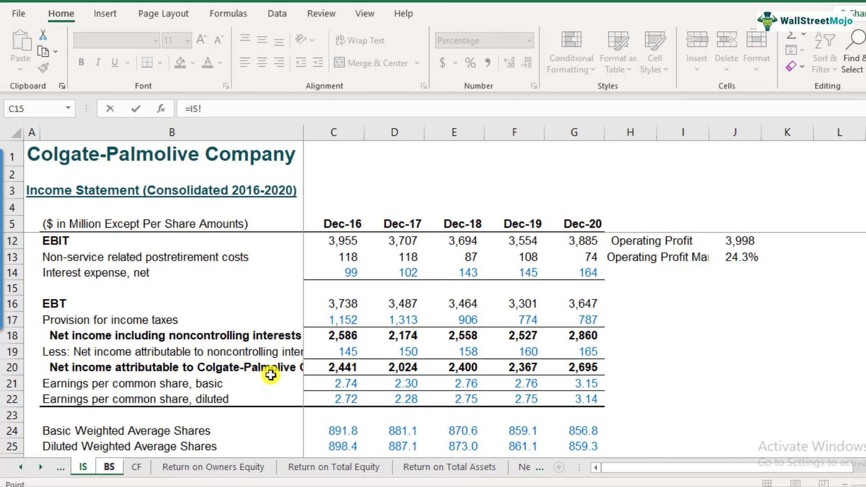
click(404, 369)
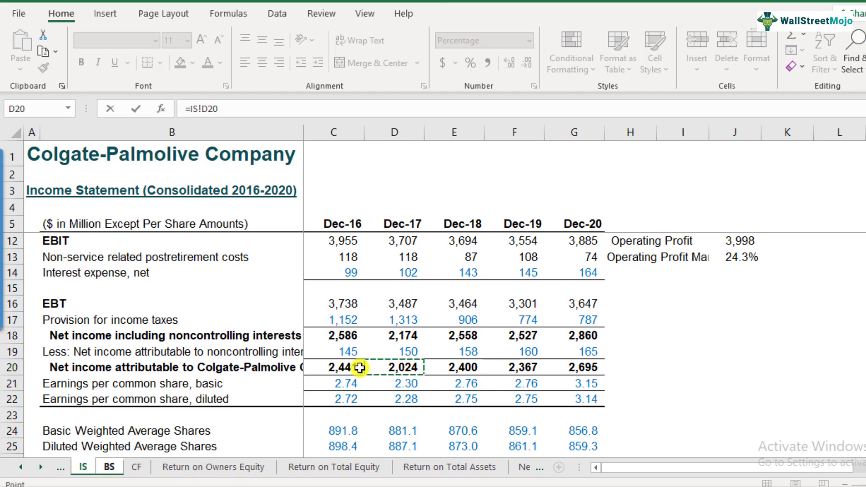
Finish the formula as =IS!D20/average(BS!C44:D44), giving about -1336%
text(/)
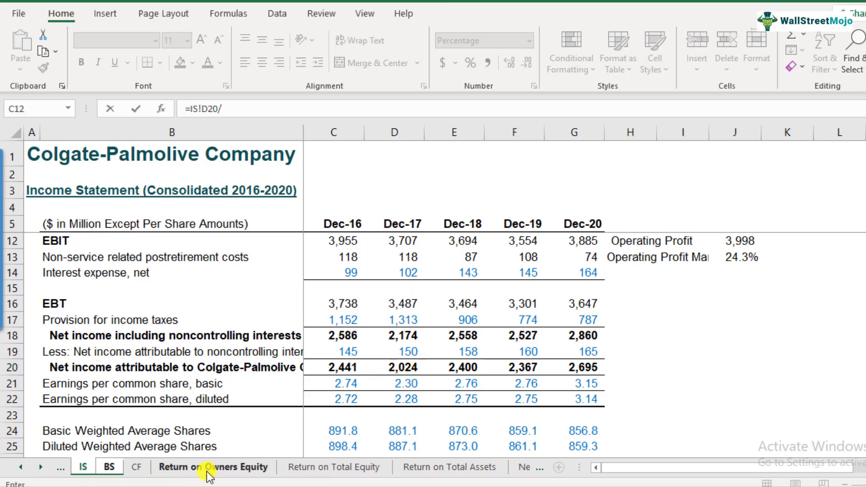
click(112, 465)
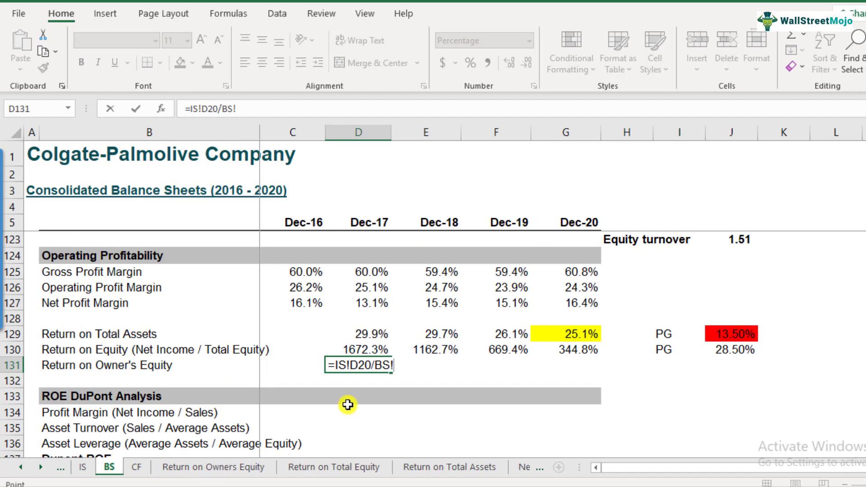
key(BackSpace)
key(BackSpace)
text(average()
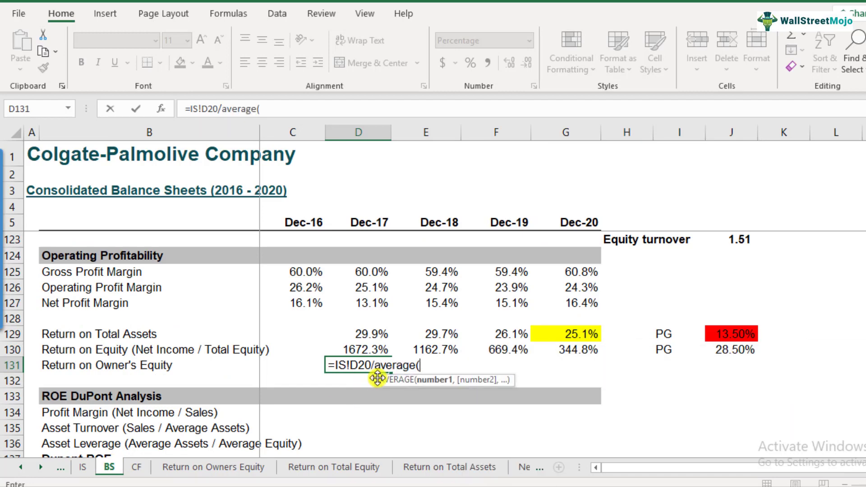
scroll(370, 360, up, 17)
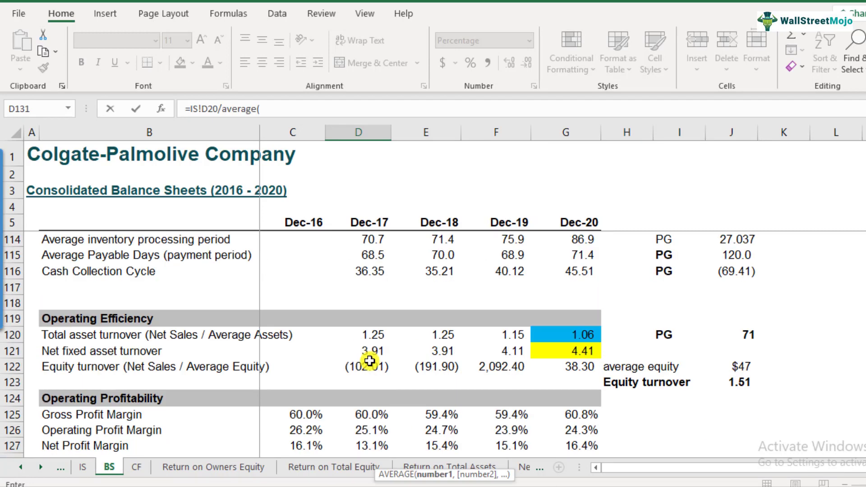
scroll(370, 361, up, 12)
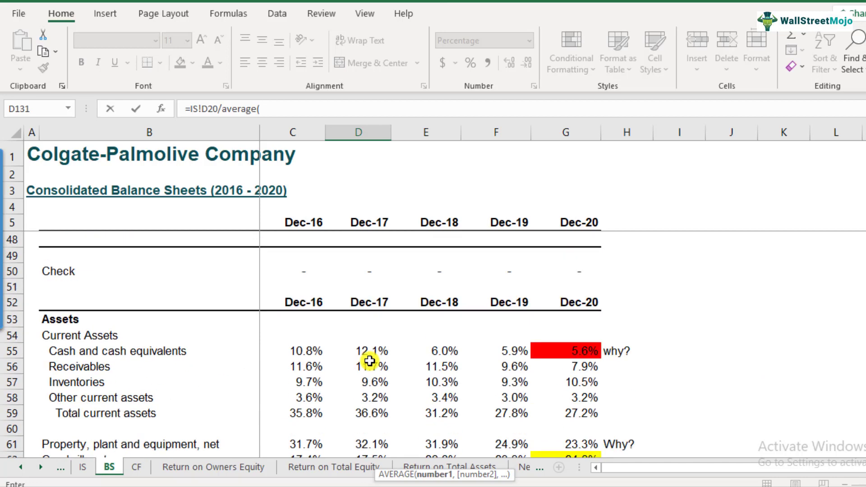
scroll(369, 361, up, 1)
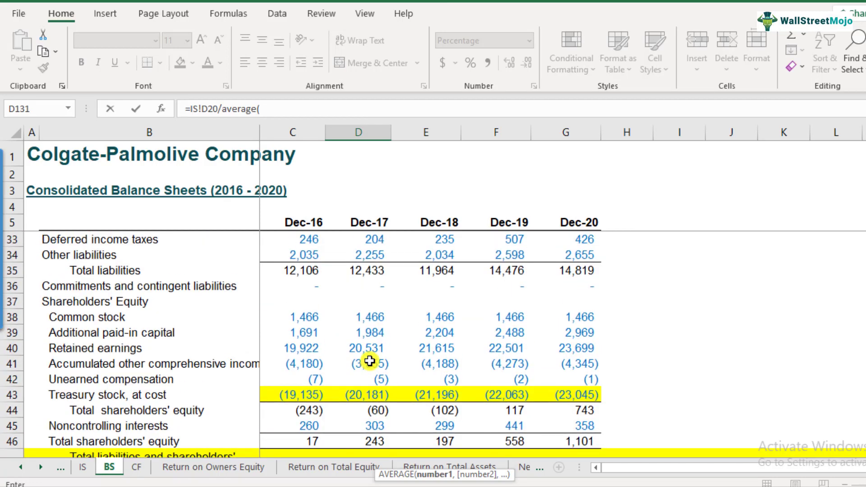
scroll(370, 360, down, 1)
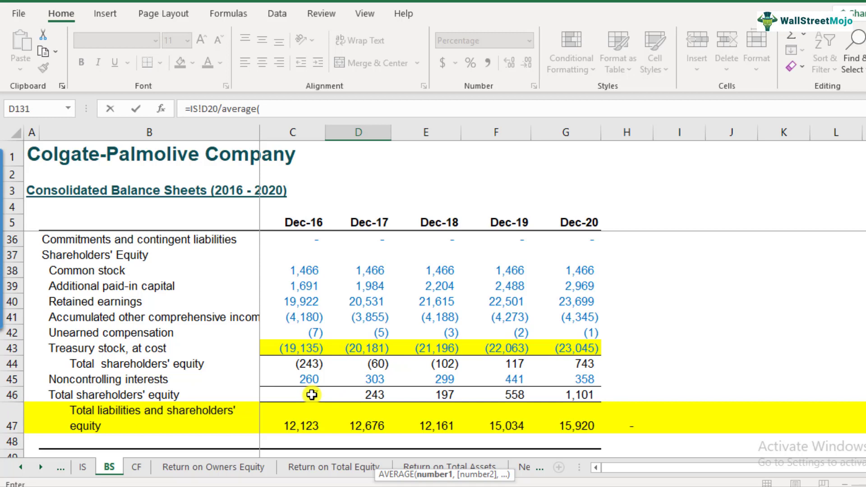
drag(307, 365, 366, 363)
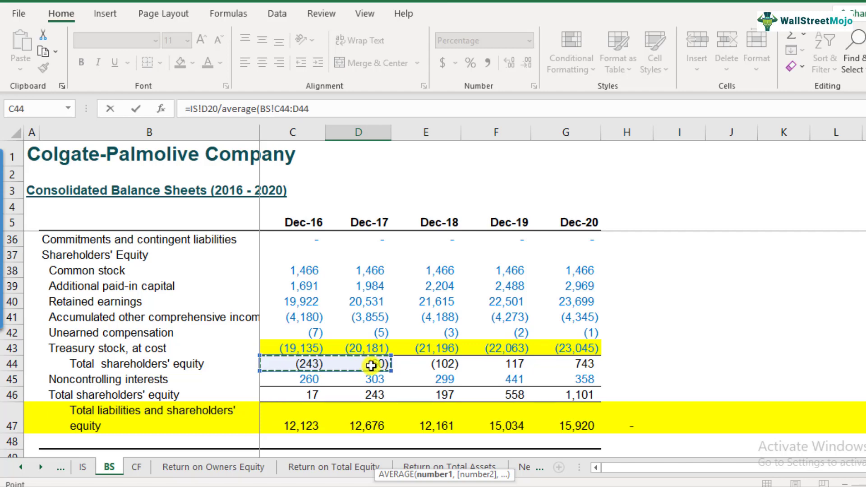
click(340, 112)
text())
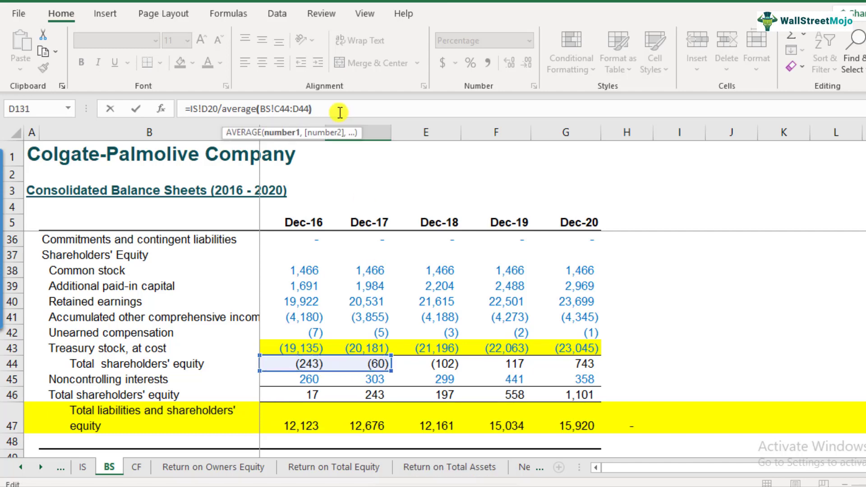
key(Return)
Copy the D131 ROE formula into E131:G131 and check the -2963.0%, 31560.0% and 626.7% results
scroll(379, 289, down, 2)
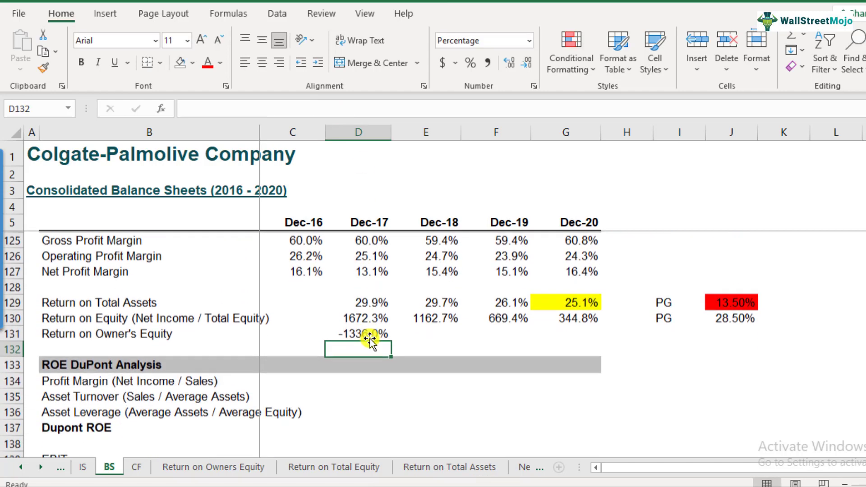
click(374, 333)
key(F2)
key(Escape)
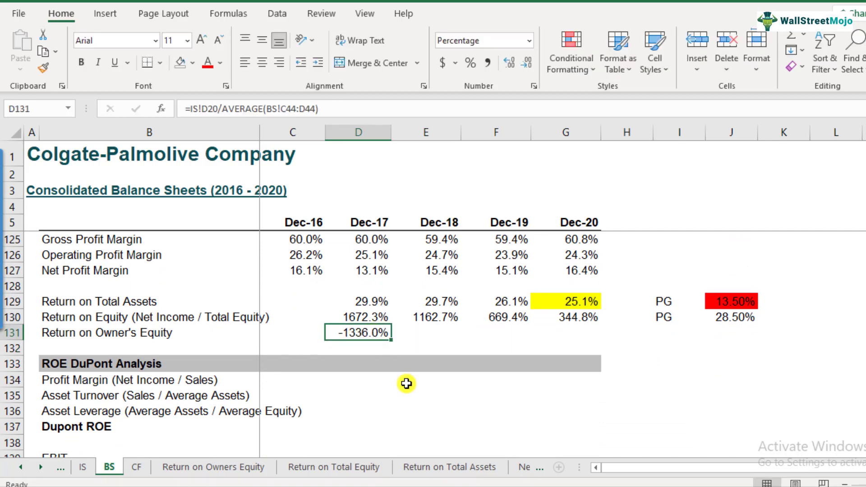
key(ctrl+c)
key(Right)
key(shift+Right)
key(shift+Right)
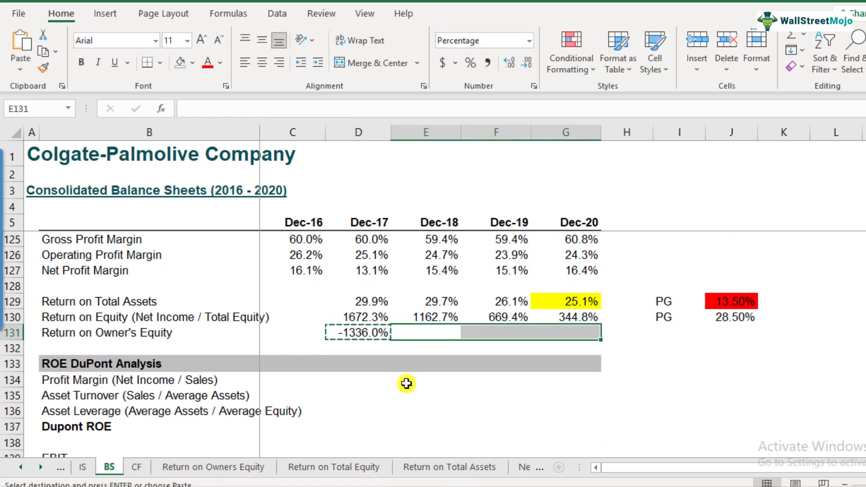
key(ctrl+v)
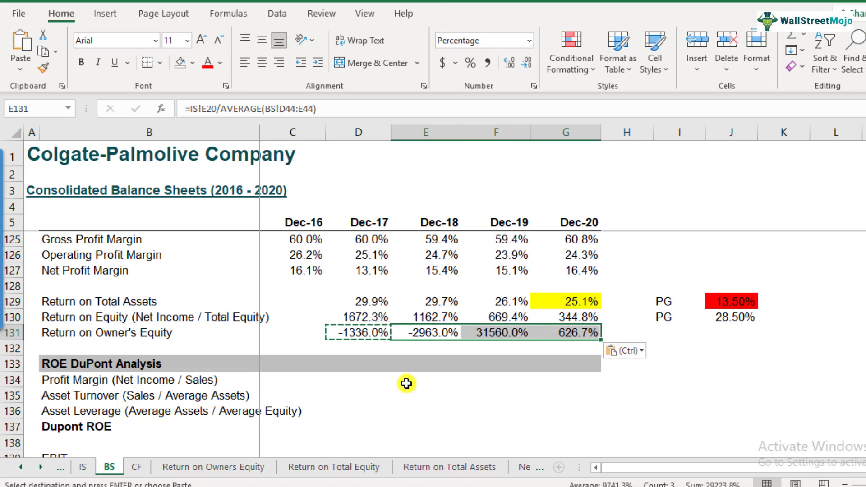
key(Left)
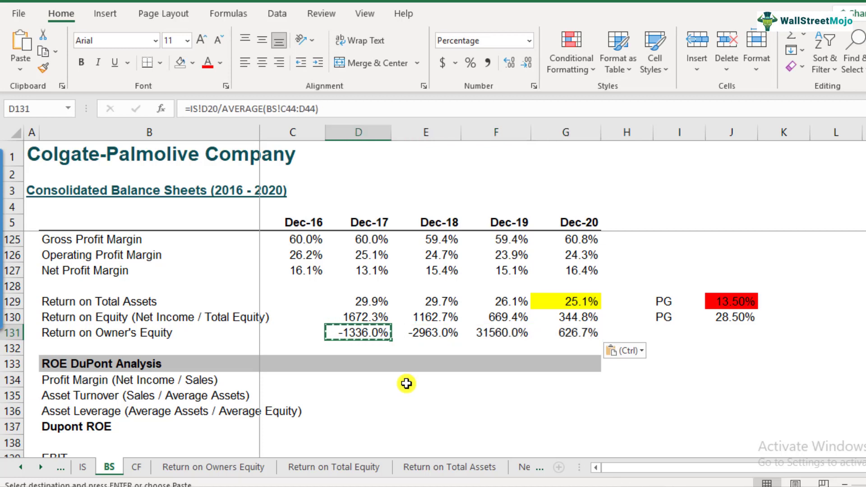
key(Right)
key(Right)
key(Right)
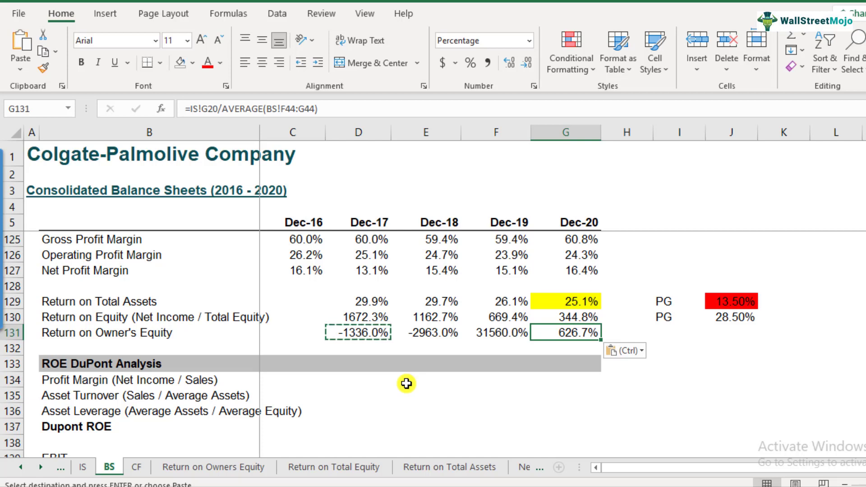
key(Right)
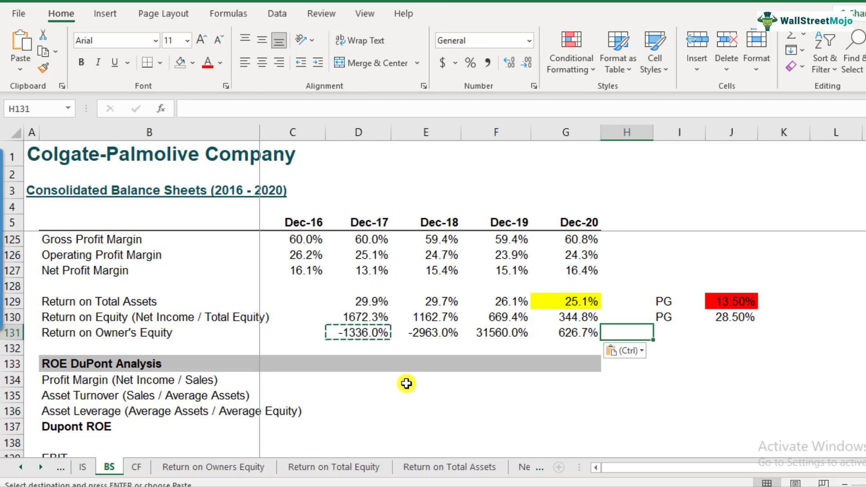
key(Left)
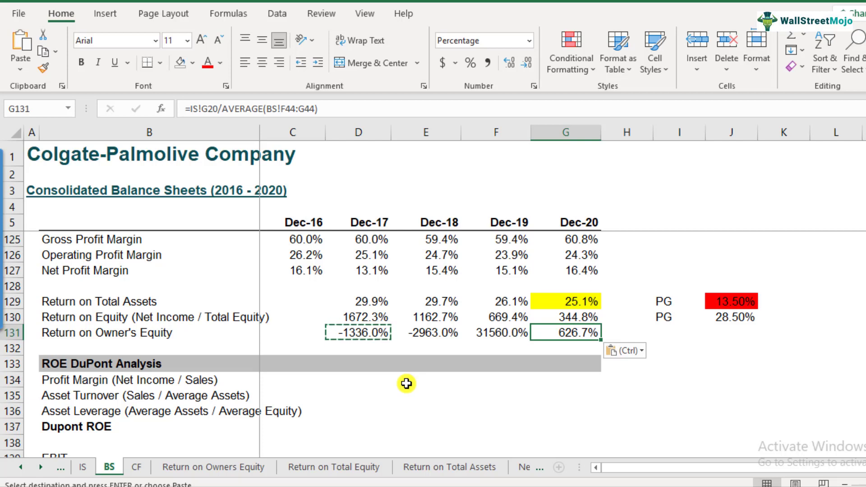
Enter the label PG in I131 and the 27.50% benchmark in J131
key(Right)
key(Right)
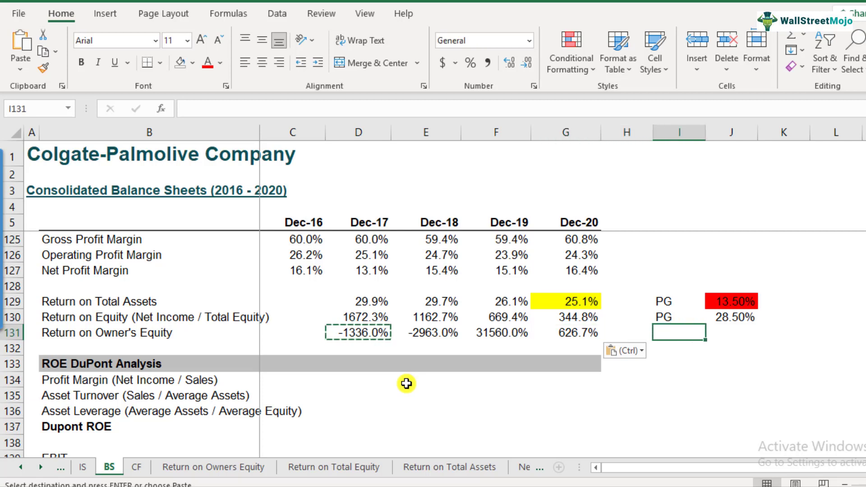
text(PG)
key(Return)
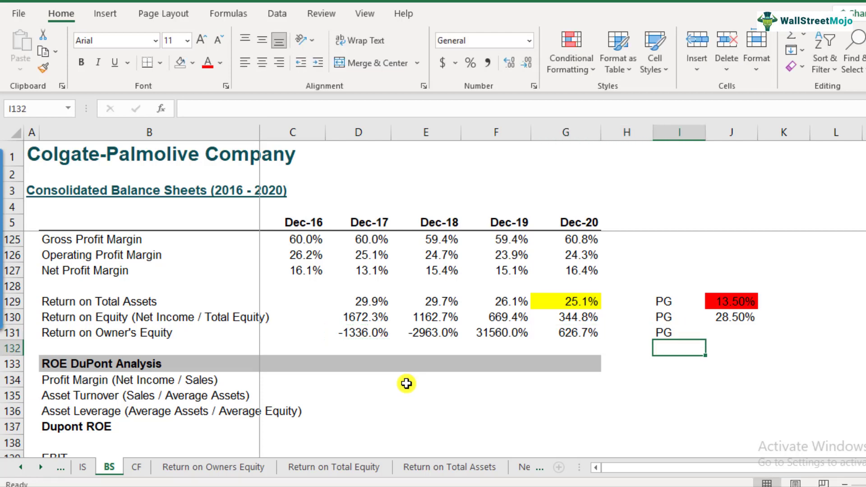
key(Up)
key(Right)
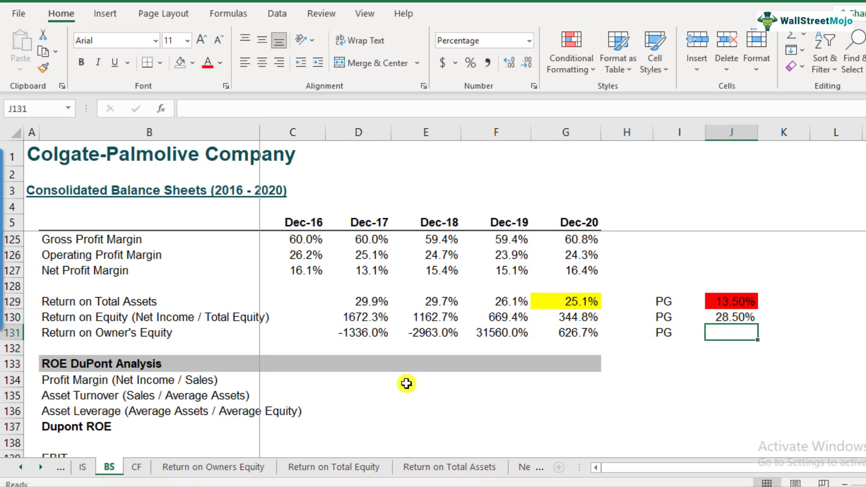
text(27.5)
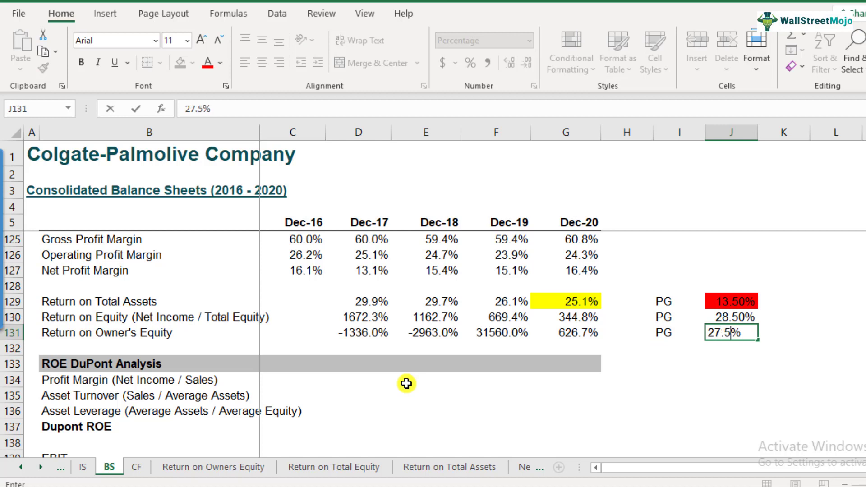
key(Return)
key(Up)
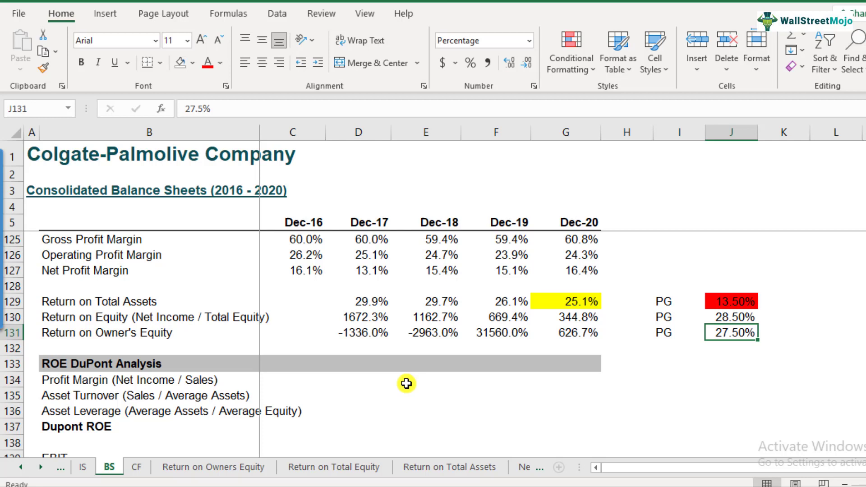
key(Left)
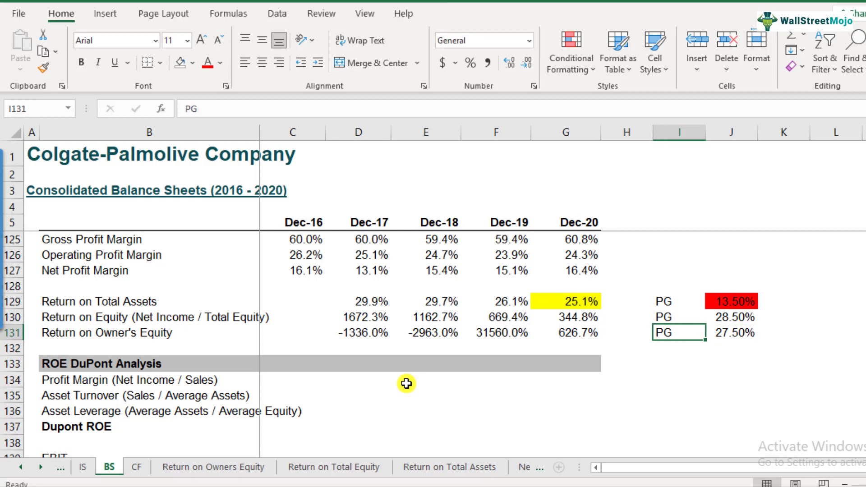